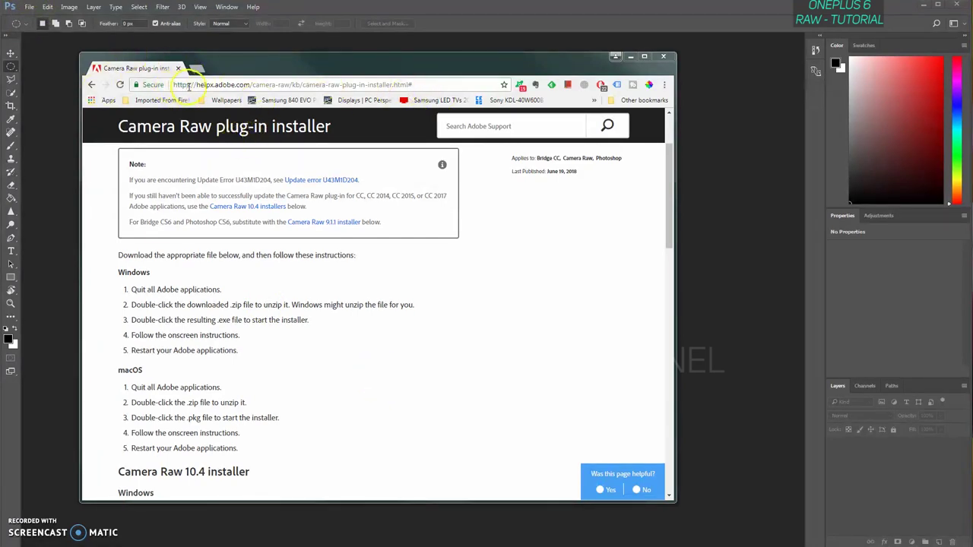
Examine the Camera Raw 10.4 installer section on Adobe's support page and check Photoshop's filters for Camera Raw.
{"action": "left_click", "coordinate": [403, 84]}
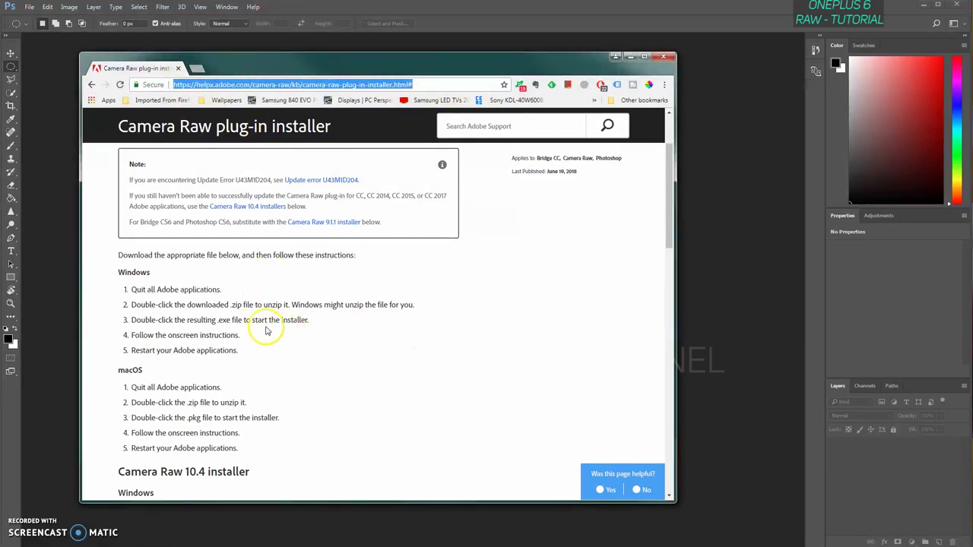
{"action": "left_click_drag", "start_coordinate": [184, 472], "coordinate": [278, 459]}
{"action": "scroll", "coordinate": [347, 348], "scroll_direction": "down", "scroll_amount": 2}
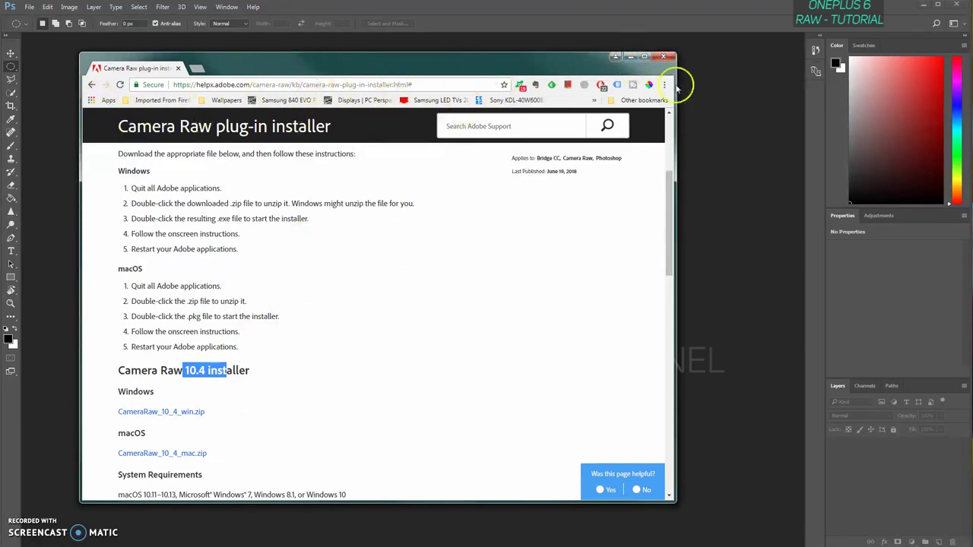
{"action": "left_click", "coordinate": [631, 57]}
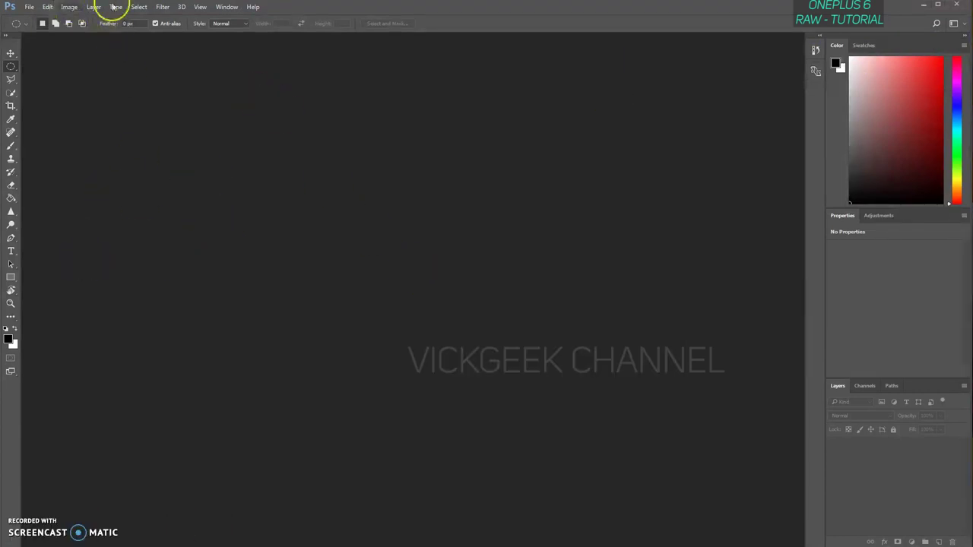
{"action": "left_click", "coordinate": [162, 6]}
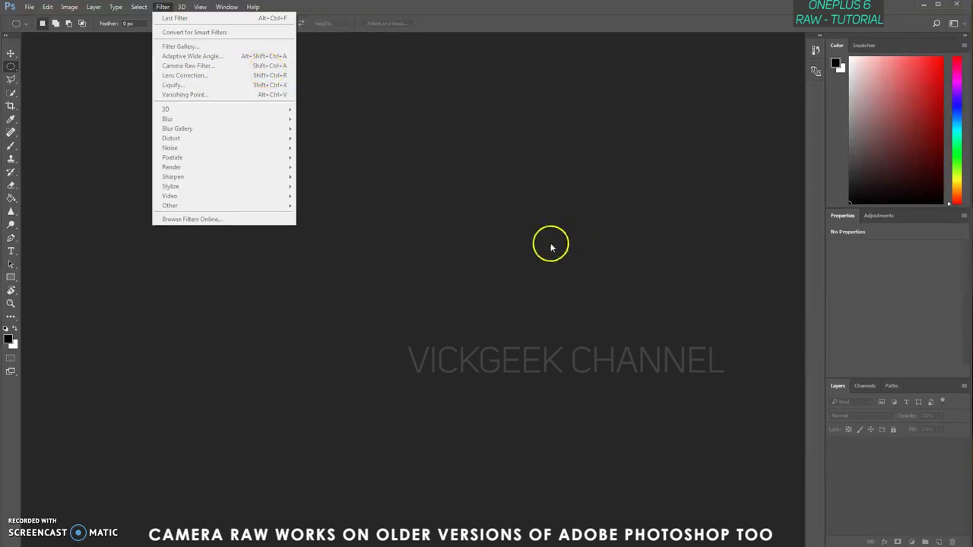
{"action": "left_click", "coordinate": [389, 205]}
Open the raw photo IMG_20180627_130312 from the "Musical Fountain and more" folder in Photoshop's Camera Raw.
{"action": "key", "text": "alt+Tab"}
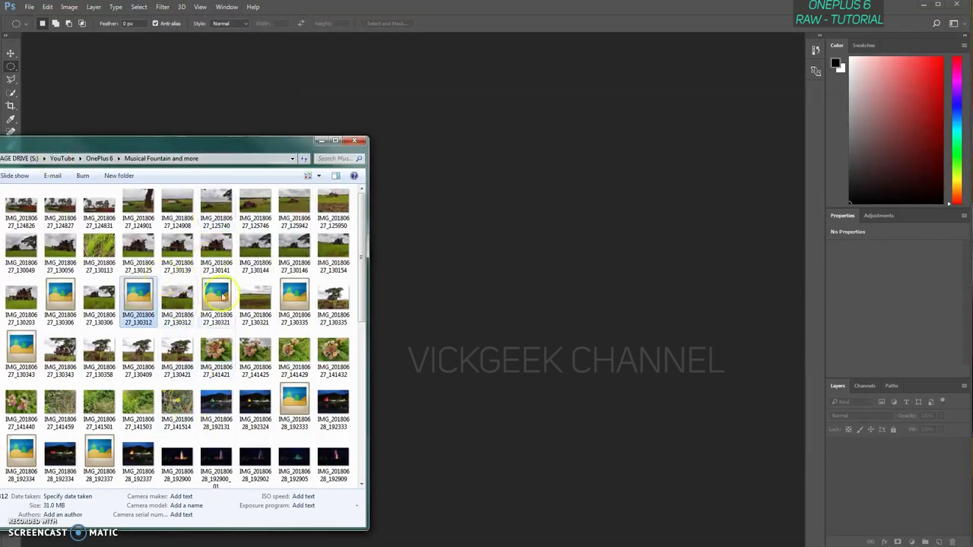
{"action": "left_click", "coordinate": [99, 296]}
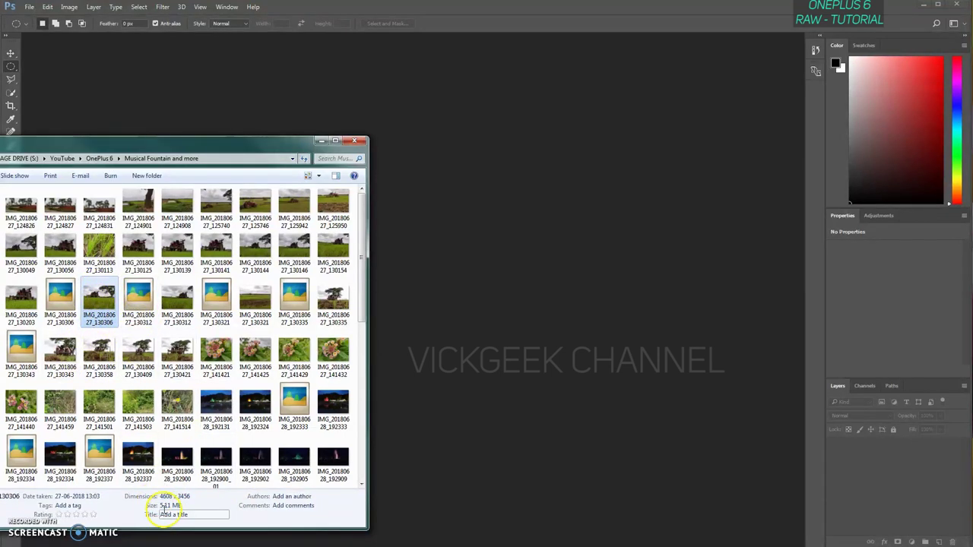
{"action": "left_click", "coordinate": [142, 318]}
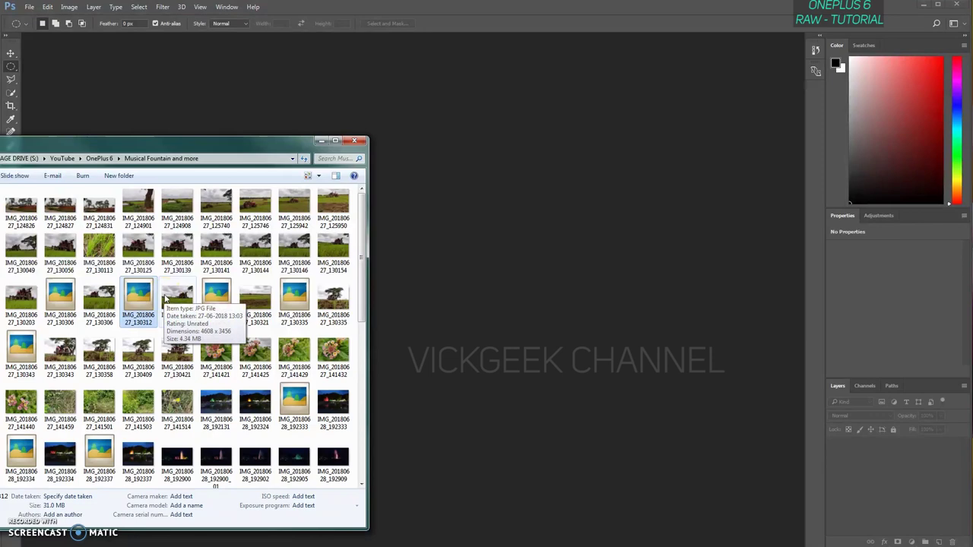
{"action": "left_click_drag", "start_coordinate": [140, 303], "coordinate": [454, 300]}
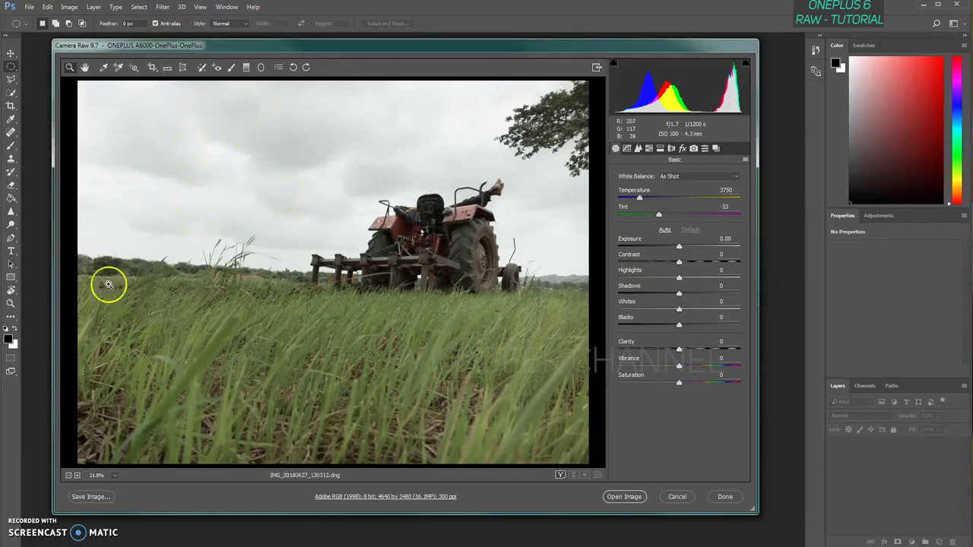
Straighten the tractor photo along the horizon line and apply the resulting crop.
{"action": "right_click", "coordinate": [74, 99]}
{"action": "left_click", "coordinate": [195, 37]}
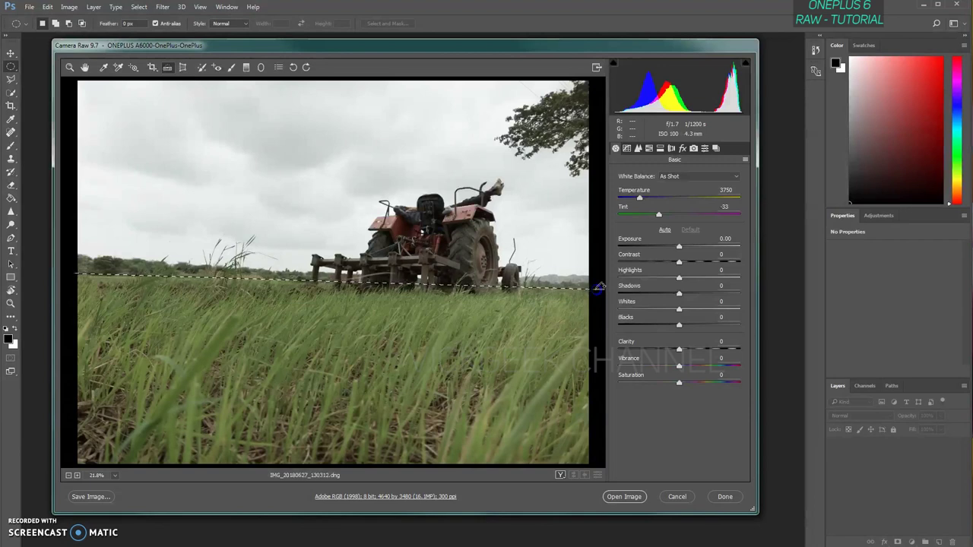
{"action": "left_click_drag", "start_coordinate": [599, 287], "coordinate": [600, 287]}
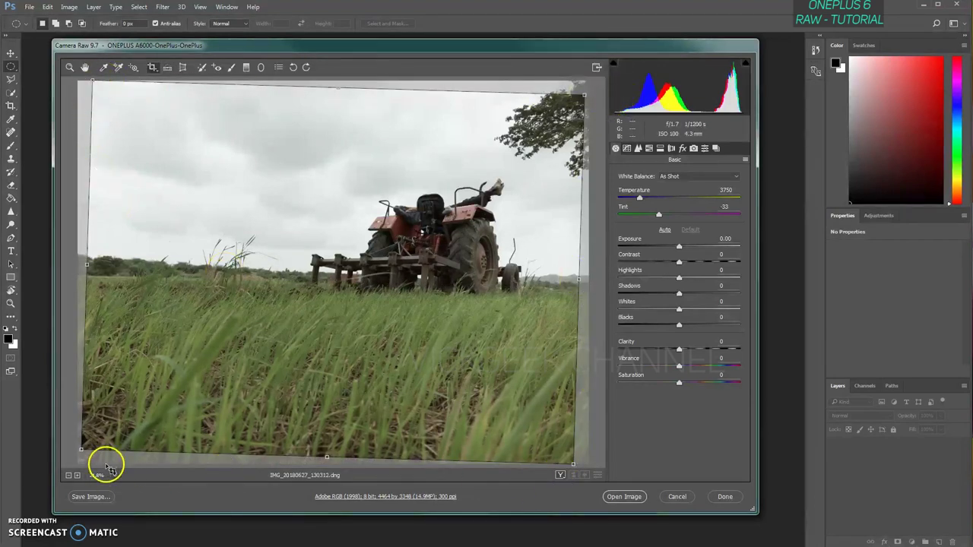
{"action": "key", "text": "Return"}
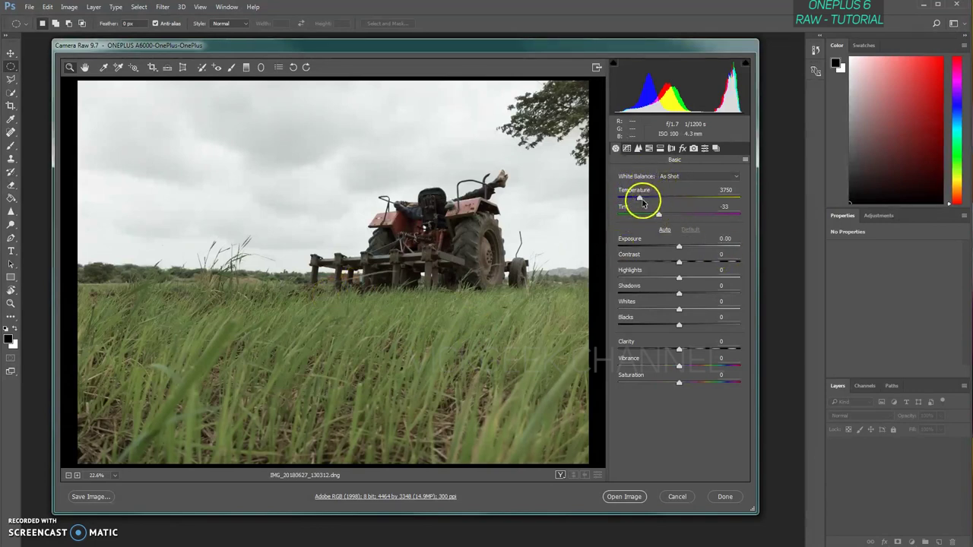
Try a tint of -19 on the photo and restore the As Shot white balance.
{"action": "mouse_move", "coordinate": [640, 198]}
{"action": "left_mouse_down"}
{"action": "mouse_move", "coordinate": [652, 200]}
{"action": "mouse_move", "coordinate": [641, 199]}
{"action": "left_mouse_up"}
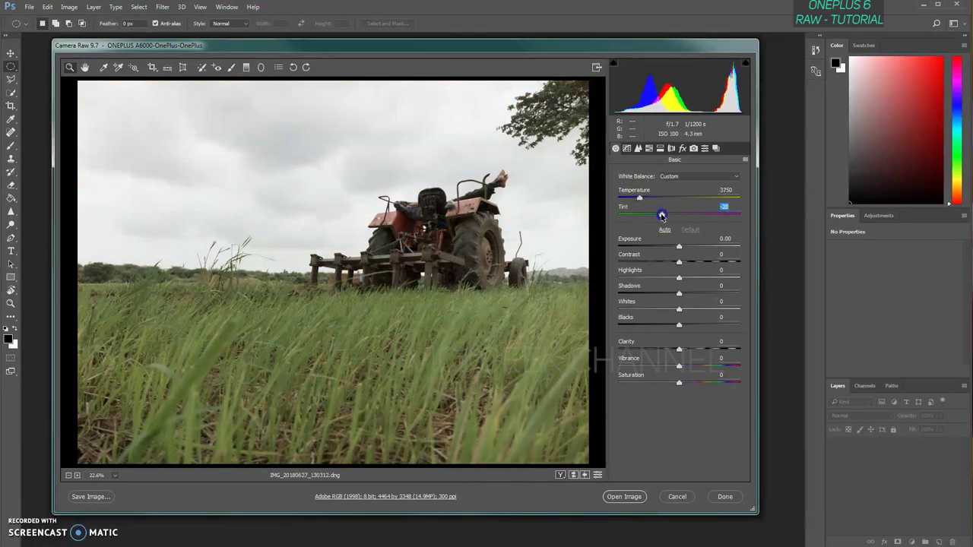
{"action": "mouse_move", "coordinate": [661, 215]}
{"action": "left_mouse_down"}
{"action": "mouse_move", "coordinate": [643, 215]}
{"action": "mouse_move", "coordinate": [660, 216]}
{"action": "left_mouse_up"}
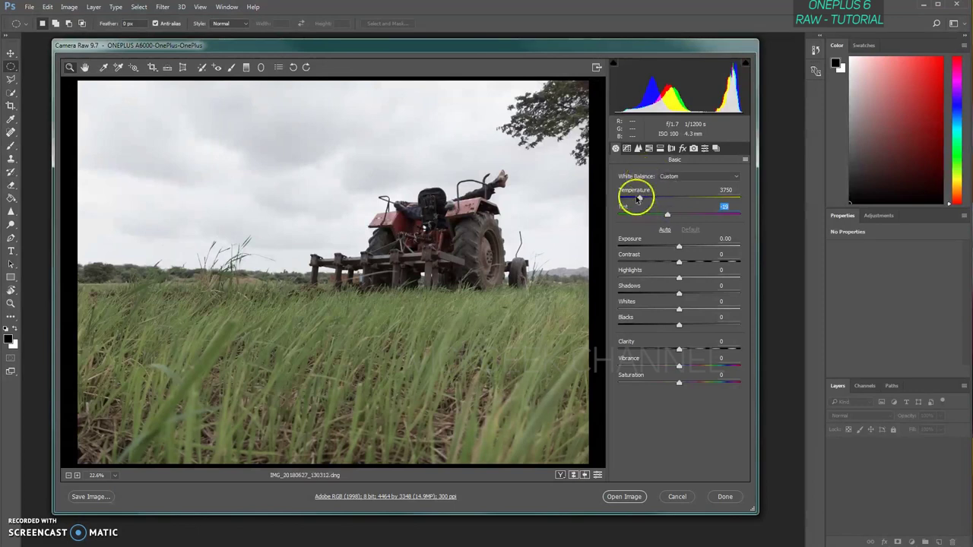
{"action": "left_click", "coordinate": [679, 177]}
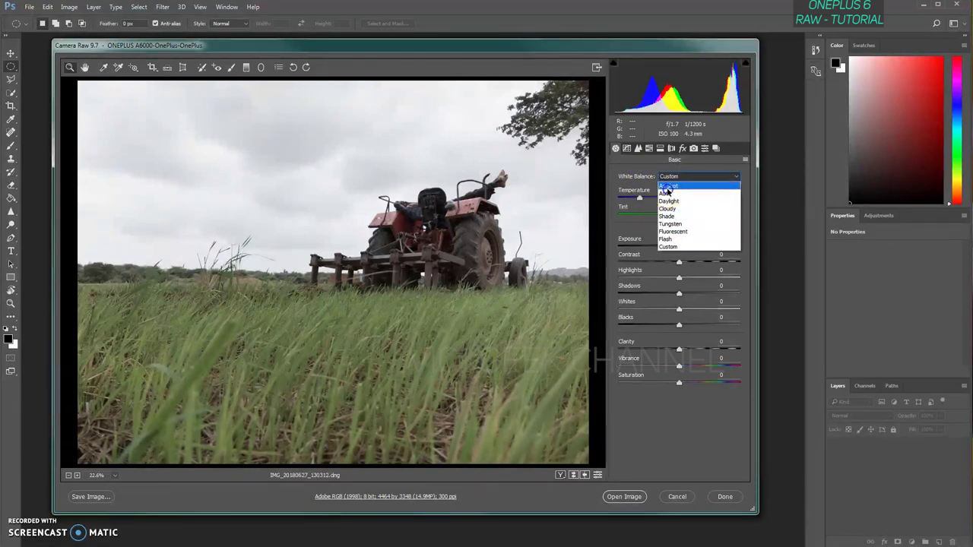
{"action": "left_click", "coordinate": [659, 186]}
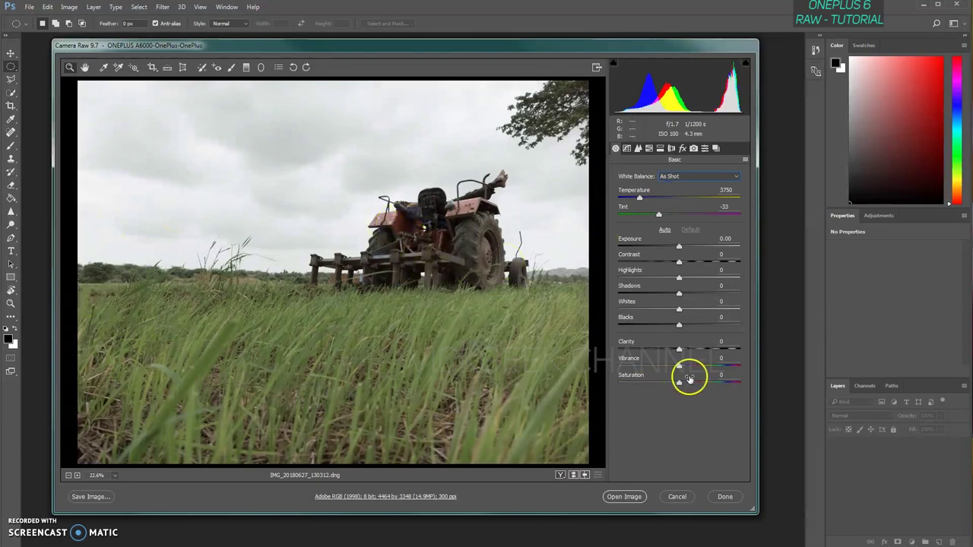
Set the Dehaze amount to +24 and the post-crop vignetting amount to -23, and return to the basic adjustments.
{"action": "left_click", "coordinate": [683, 149]}
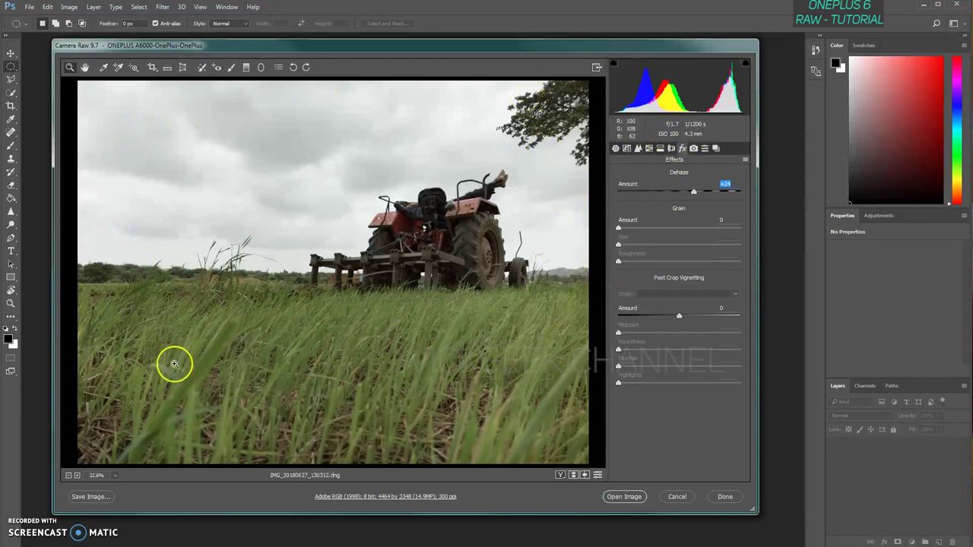
{"action": "mouse_move", "coordinate": [679, 317]}
{"action": "left_mouse_down"}
{"action": "mouse_move", "coordinate": [699, 318]}
{"action": "mouse_move", "coordinate": [659, 317]}
{"action": "left_mouse_up"}
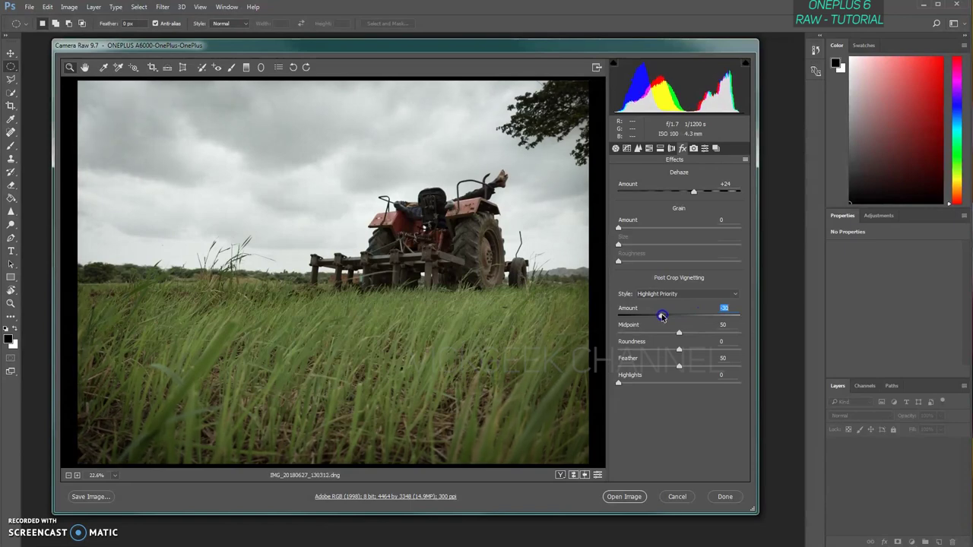
{"action": "left_click", "coordinate": [662, 317]}
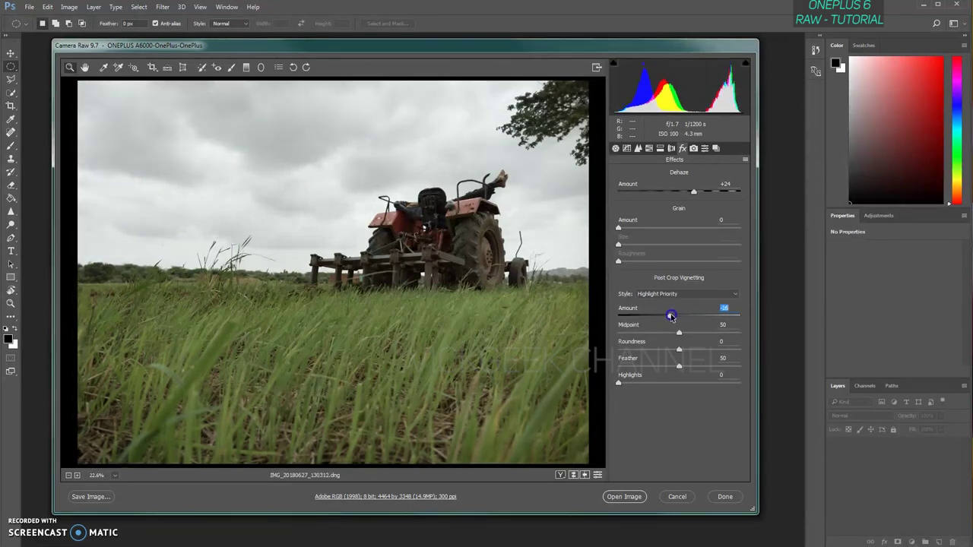
{"action": "left_click_drag", "start_coordinate": [663, 318], "coordinate": [665, 318]}
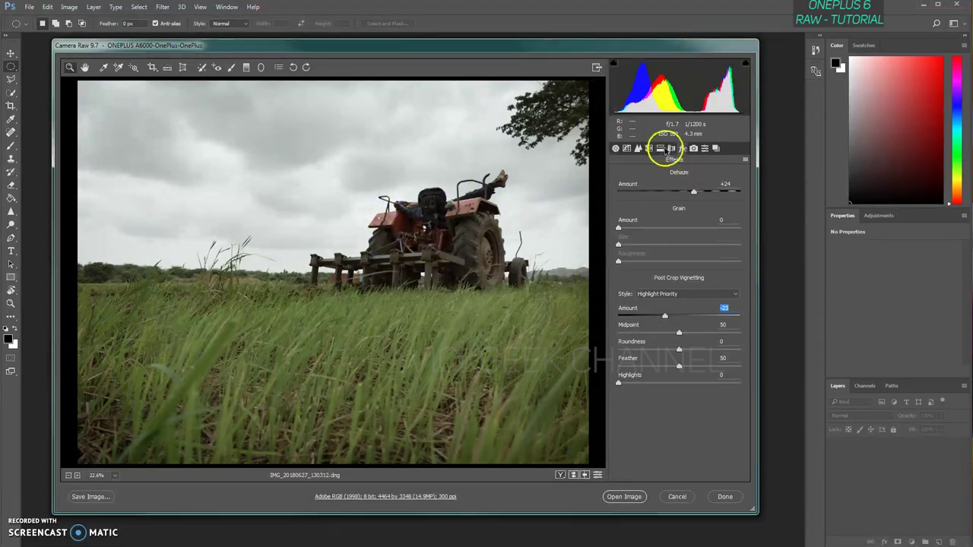
{"action": "left_click", "coordinate": [617, 149]}
{"action": "left_click", "coordinate": [616, 152]}
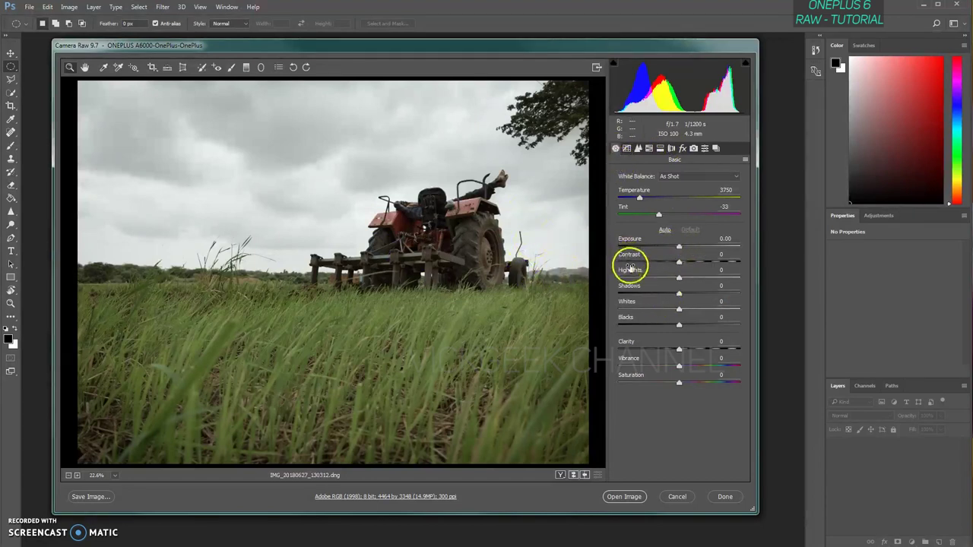
Try an exposure of +2.65 together with a lower contrast on the photo.
{"action": "key", "text": "alt"}
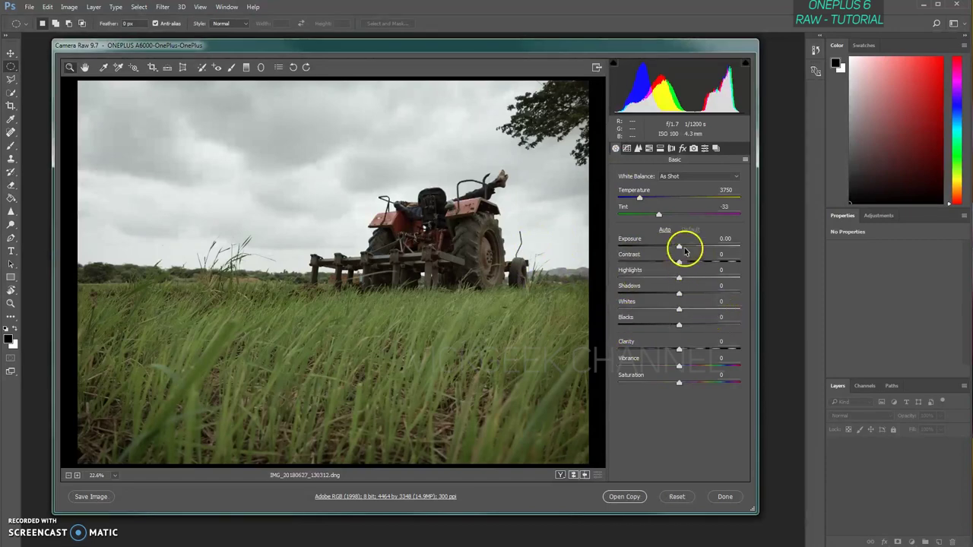
{"action": "mouse_move", "coordinate": [679, 248]}
{"action": "left_mouse_down"}
{"action": "mouse_move", "coordinate": [644, 248]}
{"action": "mouse_move", "coordinate": [712, 247]}
{"action": "mouse_move", "coordinate": [697, 253]}
{"action": "left_mouse_up"}
{"action": "left_click", "coordinate": [736, 240]}
{"action": "double_click", "coordinate": [655, 262]}
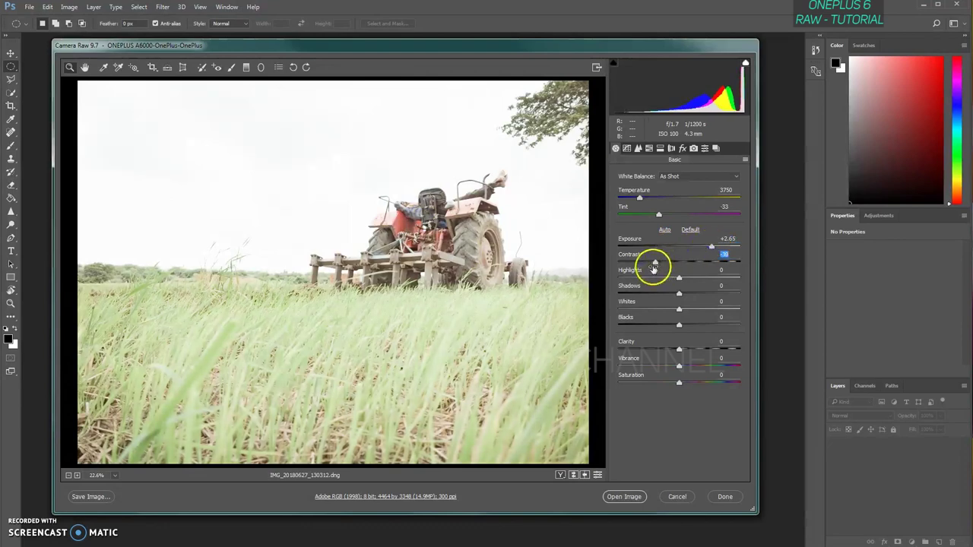
Set the exposure to +0.50 with the clipping preview and lower the highlights to -100.
{"action": "left_click", "coordinate": [709, 248]}
{"action": "left_click_drag", "start_coordinate": [709, 248], "coordinate": [684, 251]}
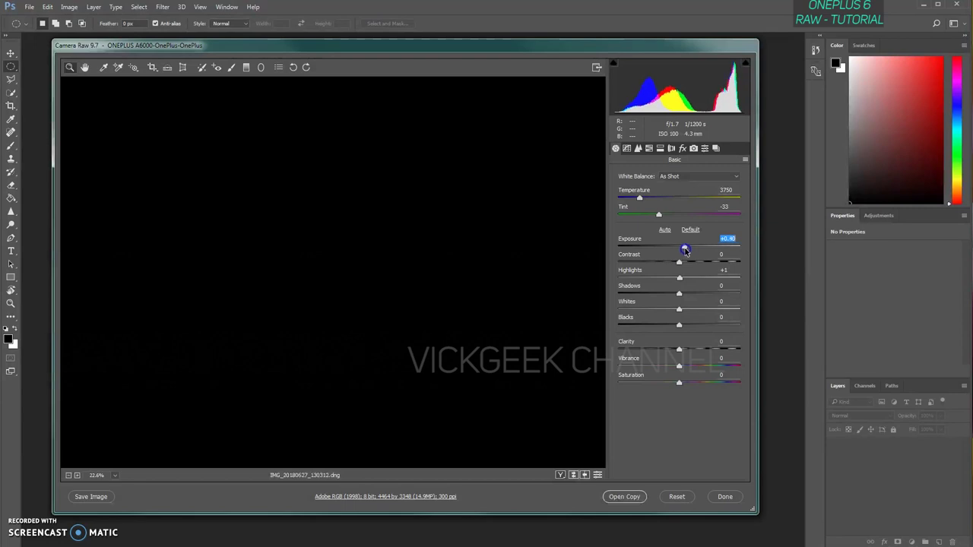
{"action": "left_click_drag", "start_coordinate": [685, 251], "coordinate": [688, 251]}
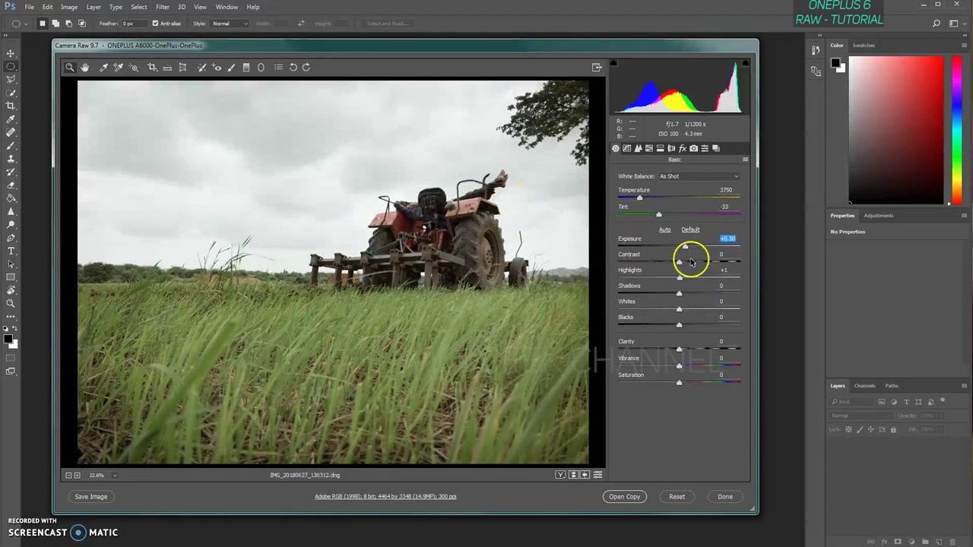
{"action": "left_click_drag", "start_coordinate": [680, 280], "coordinate": [618, 282]}
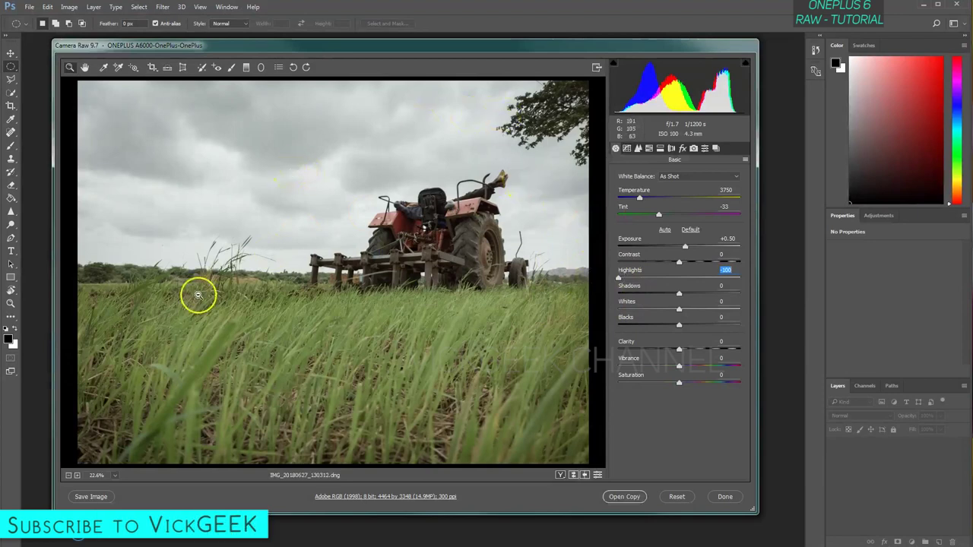
Compare the photo's before and after settings, ending on the adjusted version.
{"action": "key", "text": "alt"}
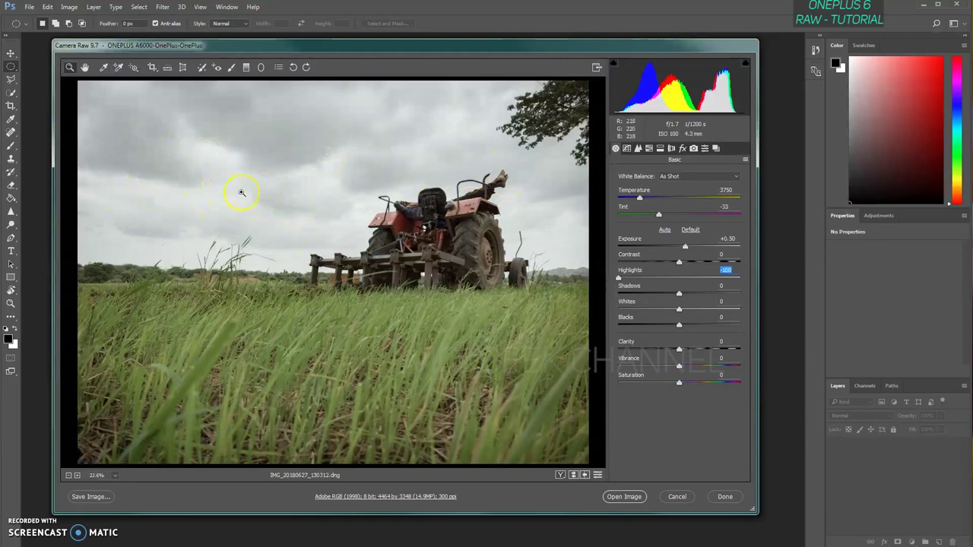
{"action": "left_click", "coordinate": [574, 475]}
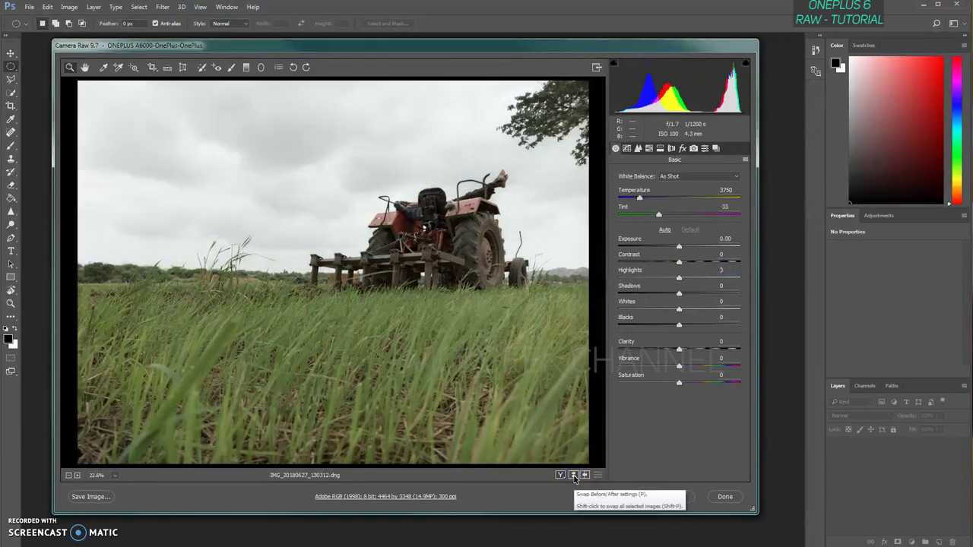
{"action": "left_click", "coordinate": [574, 476]}
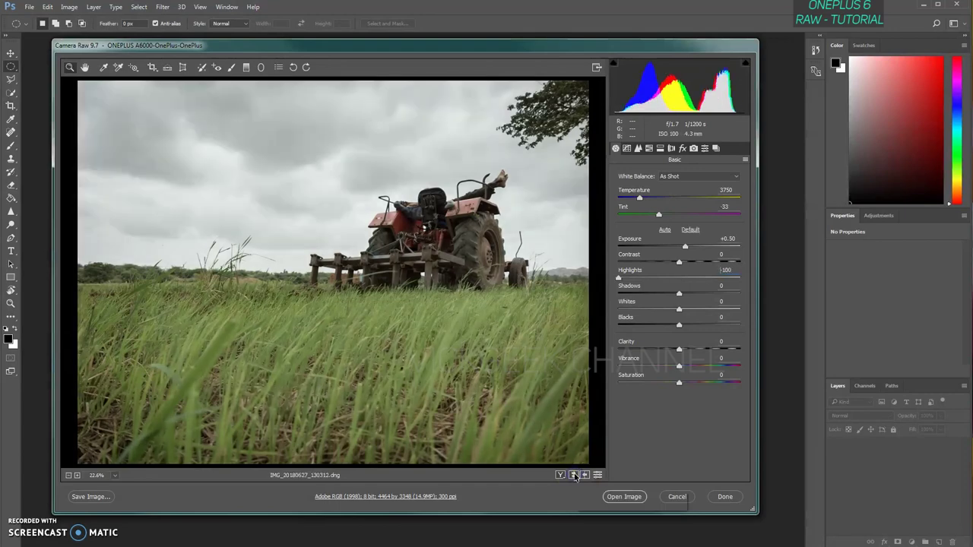
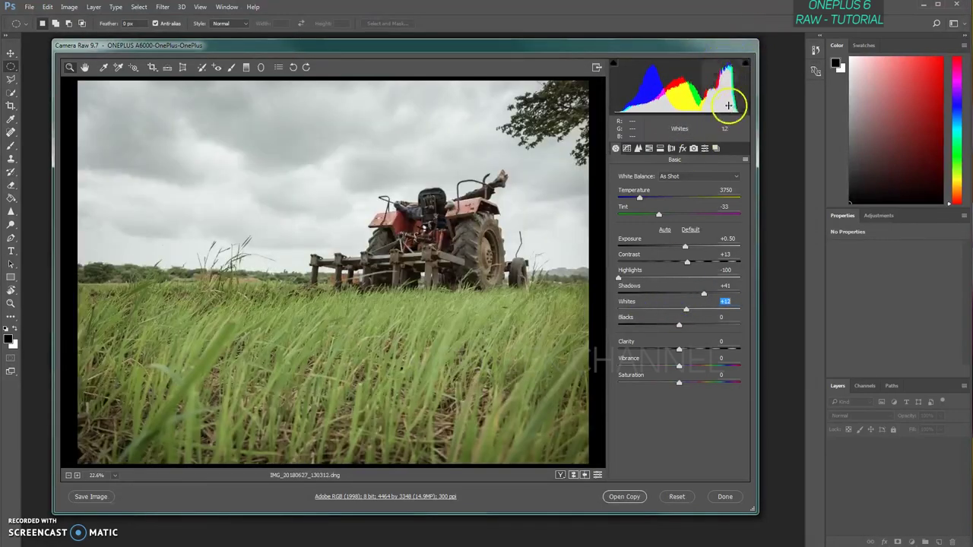
Set the whites to +42, the blacks to -23, the clarity to +14 and the vibrance to +28.
{"action": "left_click_drag", "start_coordinate": [687, 308], "coordinate": [698, 310]}
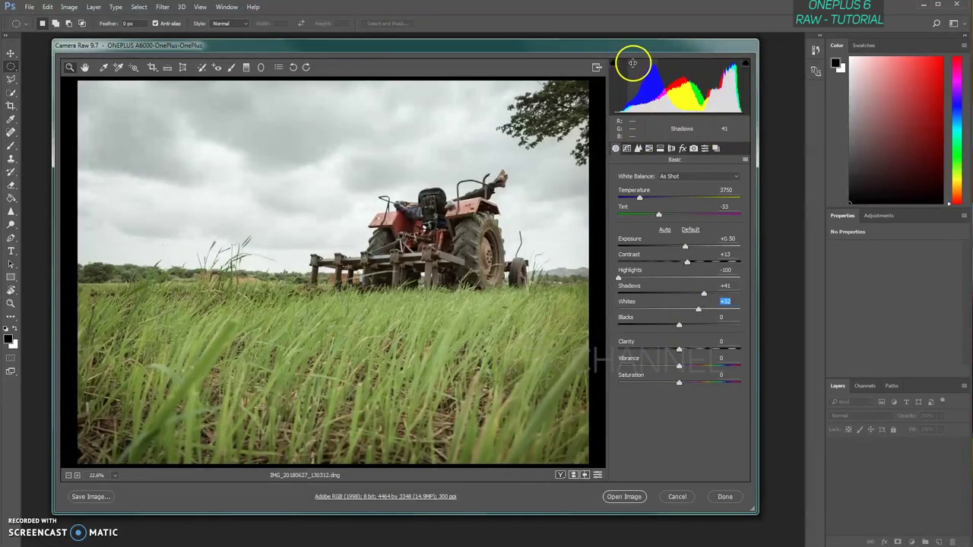
{"action": "key", "text": "alt"}
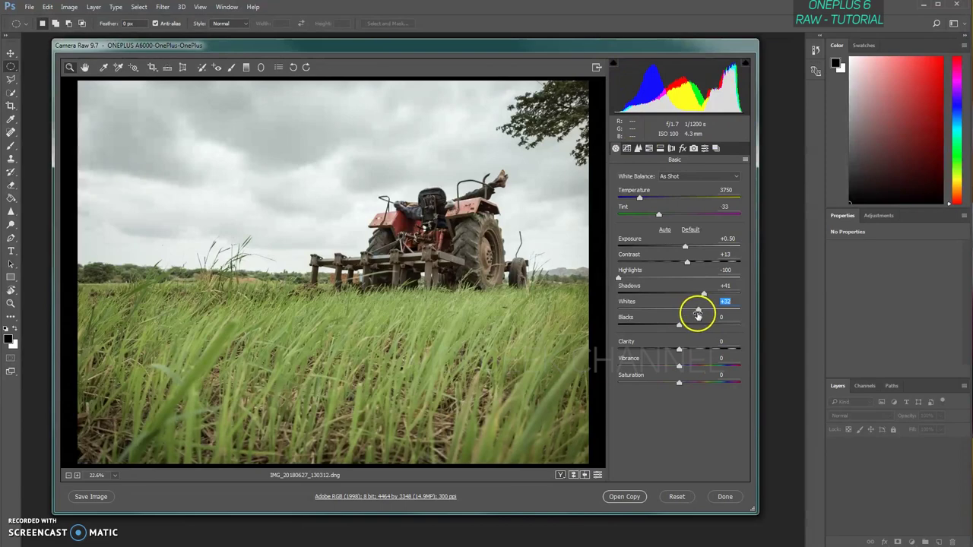
{"action": "mouse_move", "coordinate": [697, 306]}
{"action": "left_mouse_down"}
{"action": "mouse_move", "coordinate": [682, 311]}
{"action": "mouse_move", "coordinate": [714, 306]}
{"action": "left_mouse_up"}
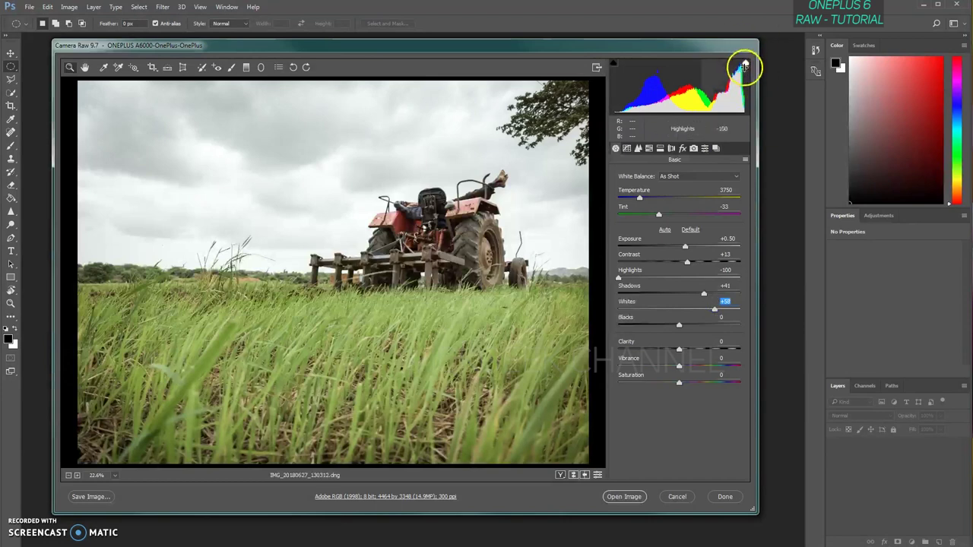
{"action": "key", "text": "alt"}
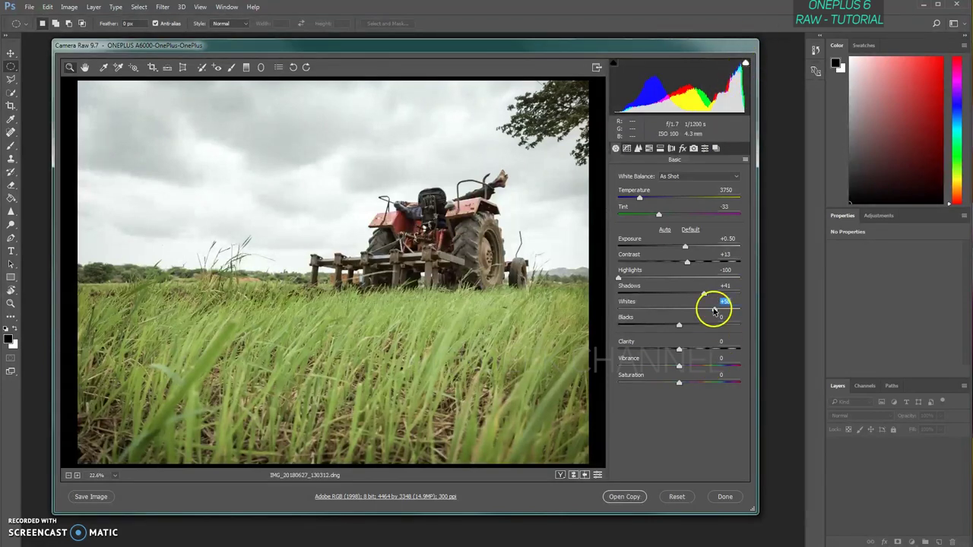
{"action": "left_click_drag", "start_coordinate": [715, 310], "coordinate": [705, 315]}
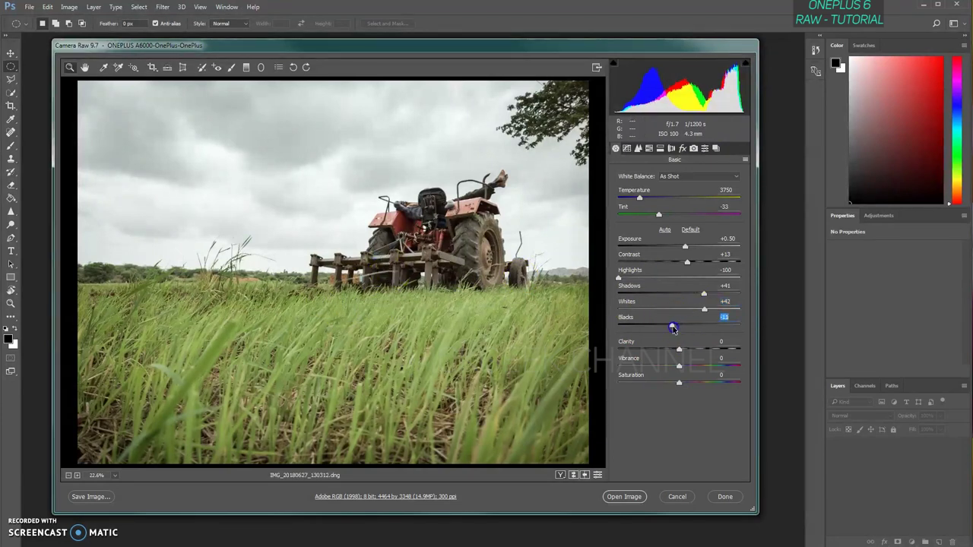
{"action": "left_click_drag", "start_coordinate": [671, 328], "coordinate": [689, 359]}
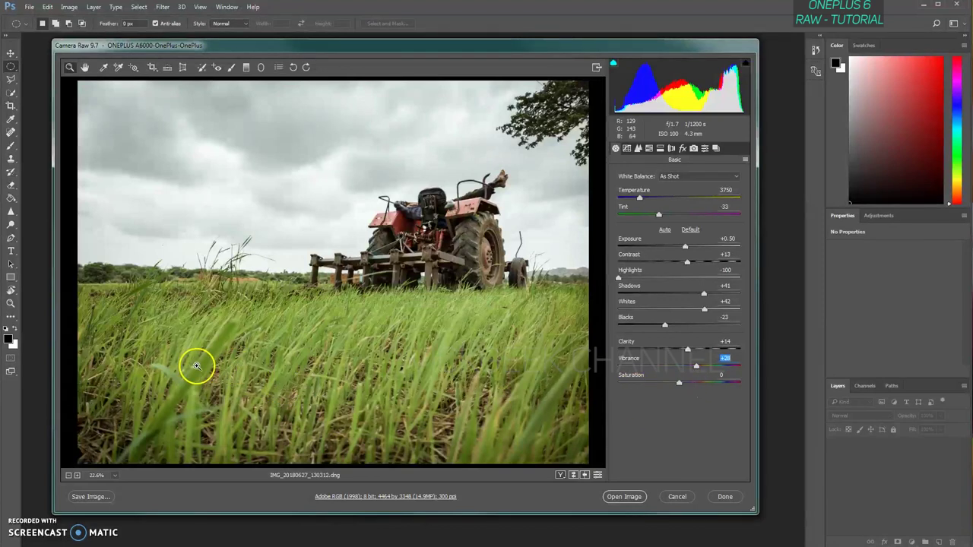
Raise the vibrance to +39 and set the parametric tone curve to highlights +10, lights +13 and darks +4 with slightly raised shadows.
{"action": "left_click", "coordinate": [700, 367]}
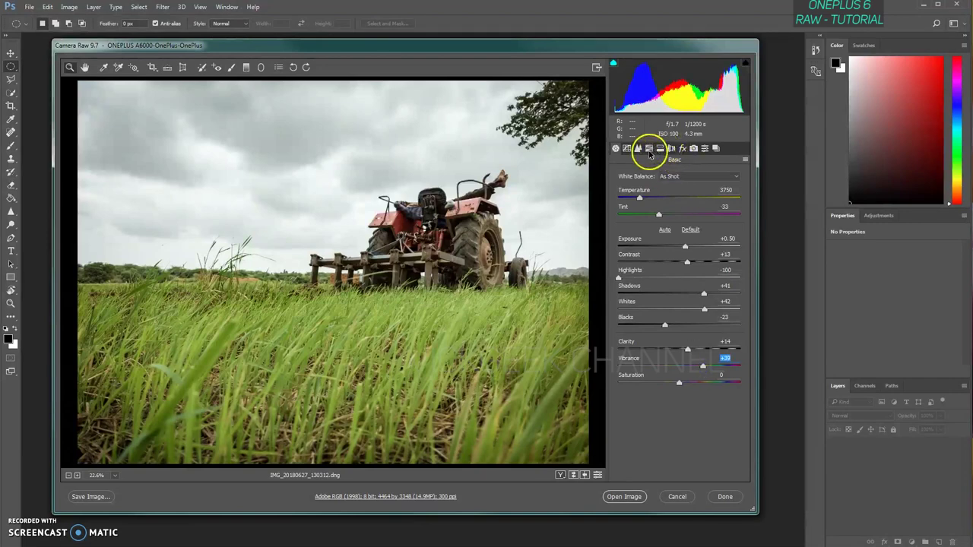
{"action": "left_click", "coordinate": [626, 149]}
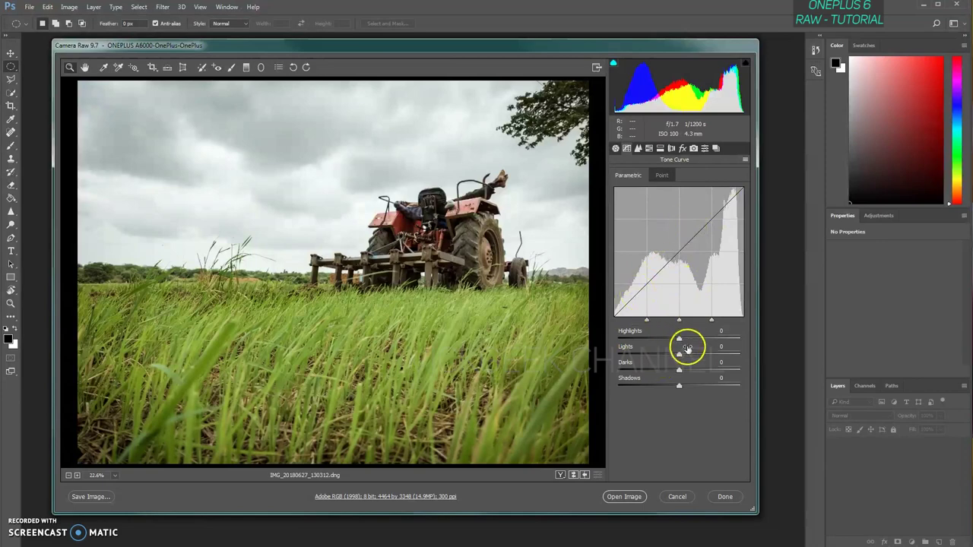
{"action": "left_click_drag", "start_coordinate": [679, 341], "coordinate": [685, 340]}
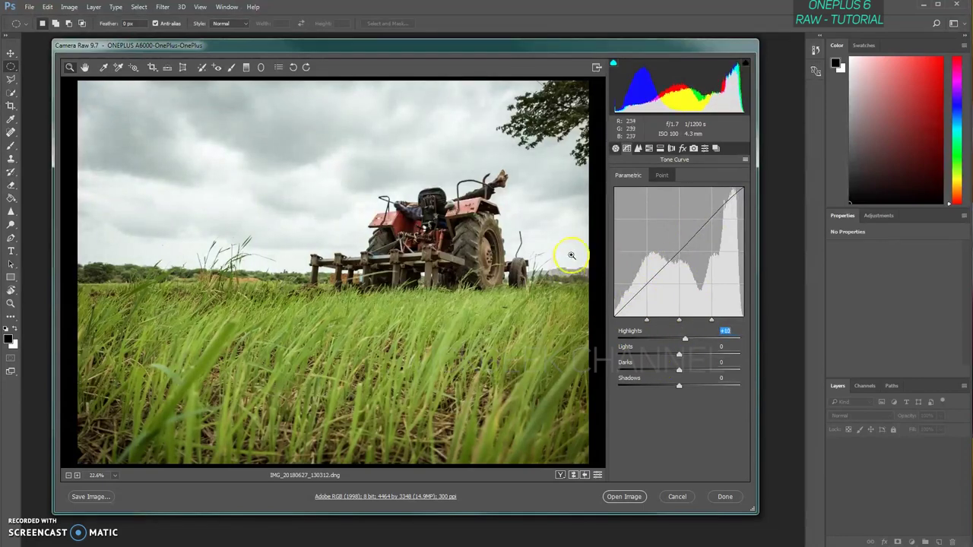
{"action": "left_click", "coordinate": [680, 356]}
{"action": "left_click_drag", "start_coordinate": [681, 356], "coordinate": [687, 355]}
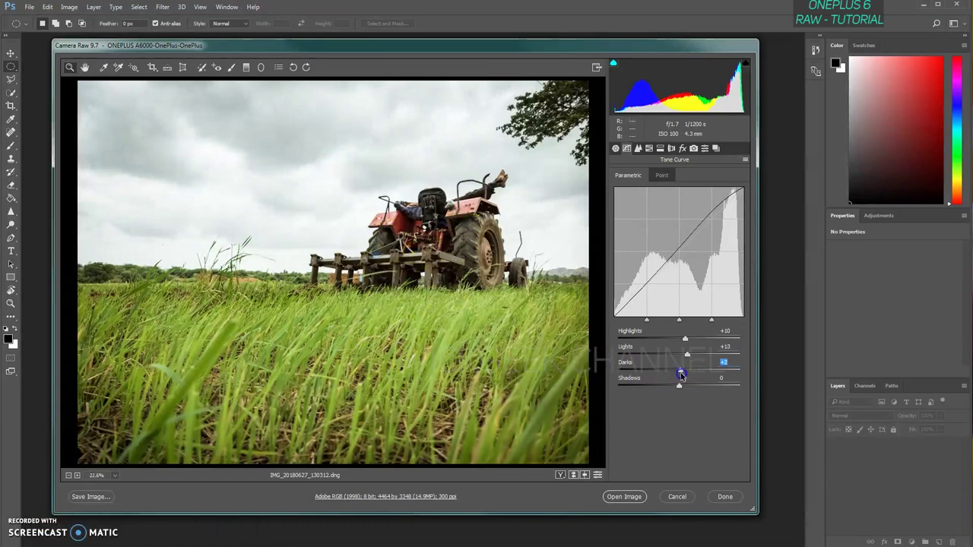
{"action": "left_click", "coordinate": [677, 387]}
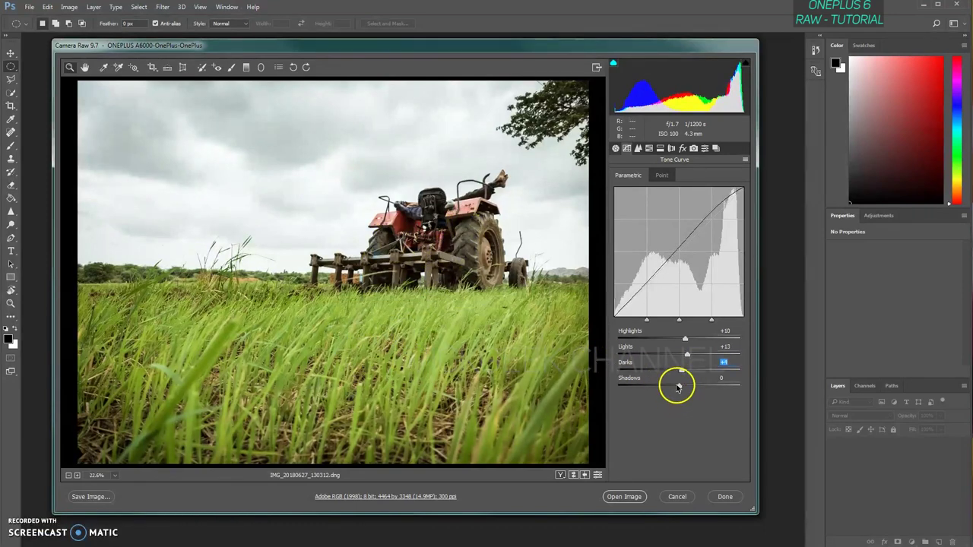
{"action": "left_click_drag", "start_coordinate": [680, 388], "coordinate": [689, 388]}
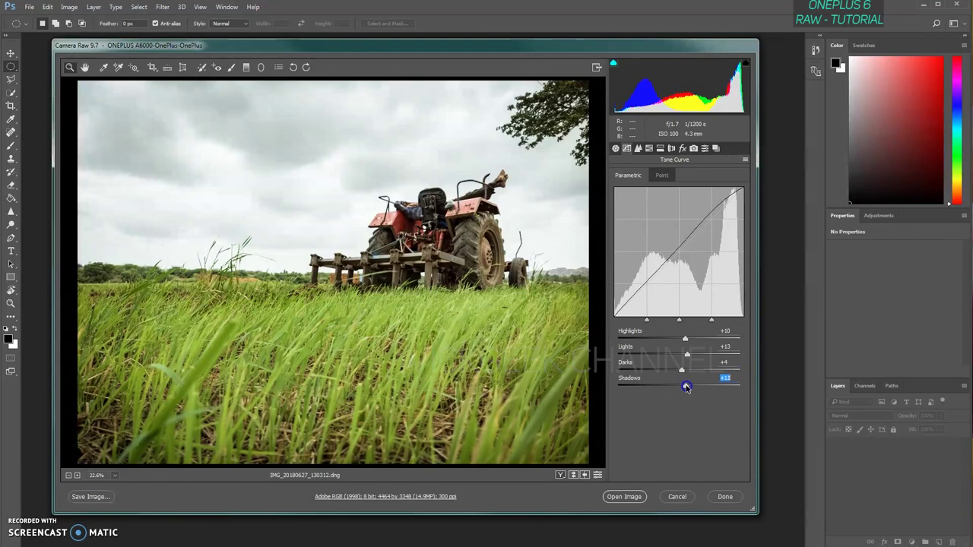
Try a dehaze amount of +93, reduce it to +22, and set the luminance noise reduction to 13.
{"action": "left_click", "coordinate": [637, 149]}
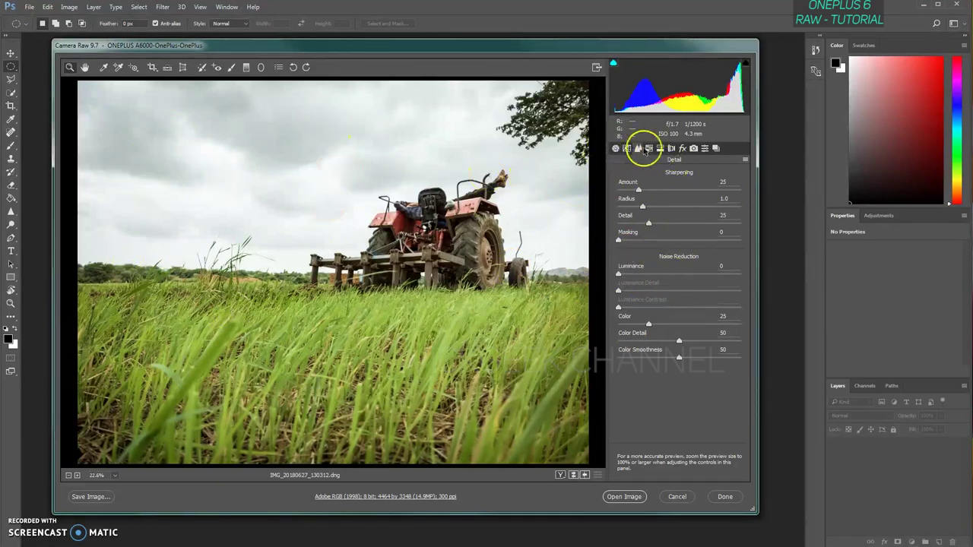
{"action": "left_click", "coordinate": [682, 149]}
{"action": "left_click_drag", "start_coordinate": [709, 186], "coordinate": [736, 195]}
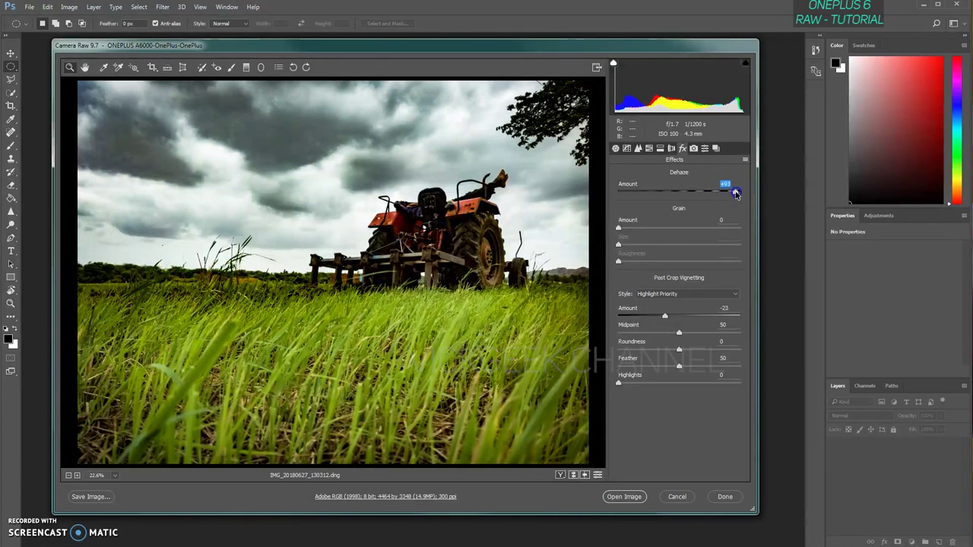
{"action": "left_click", "coordinate": [698, 193]}
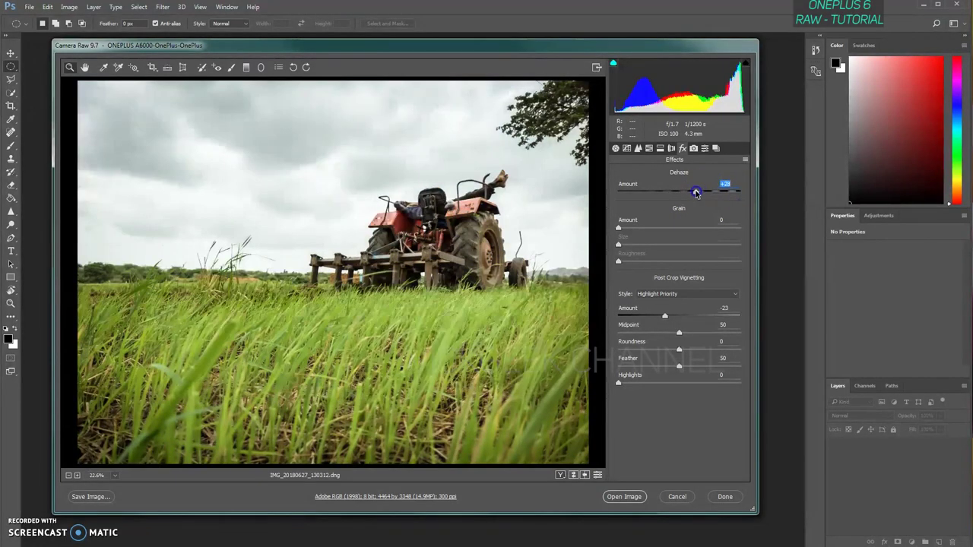
{"action": "left_click_drag", "start_coordinate": [692, 193], "coordinate": [693, 195]}
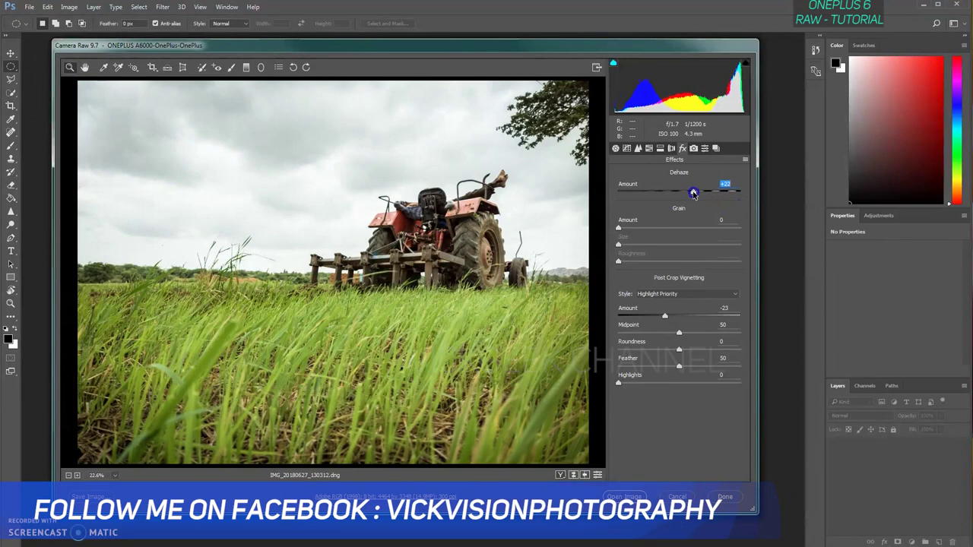
{"action": "left_click", "coordinate": [638, 148]}
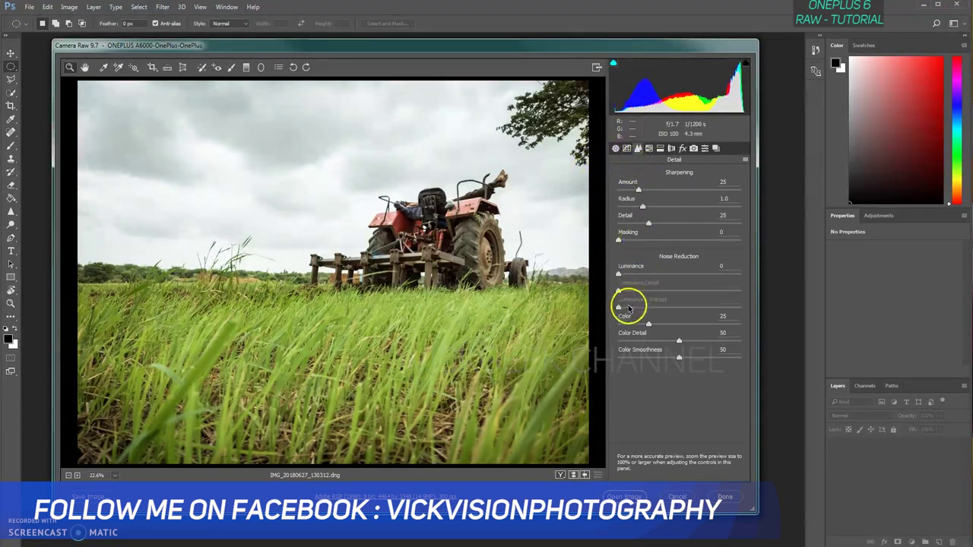
{"action": "left_click_drag", "start_coordinate": [620, 270], "coordinate": [630, 276]}
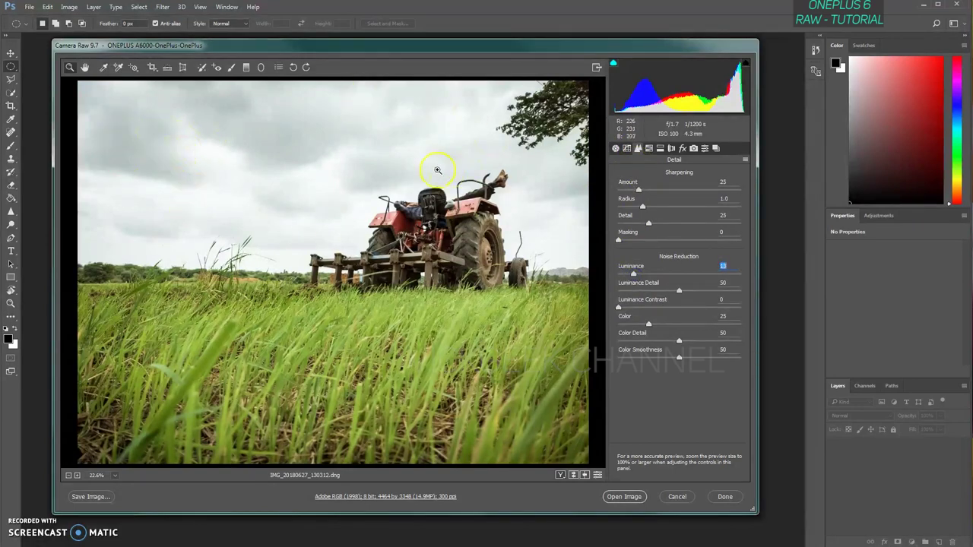
Set the colour saturation to reds +38, oranges +41, greens +54, blues +33 and magentas -63, and strongly lower the purples.
{"action": "left_click", "coordinate": [647, 149]}
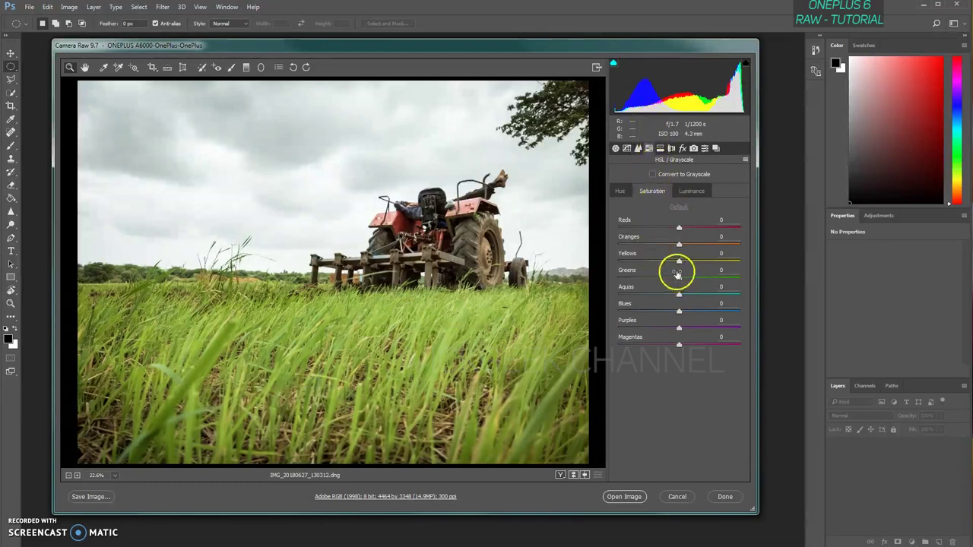
{"action": "left_click_drag", "start_coordinate": [679, 274], "coordinate": [711, 278]}
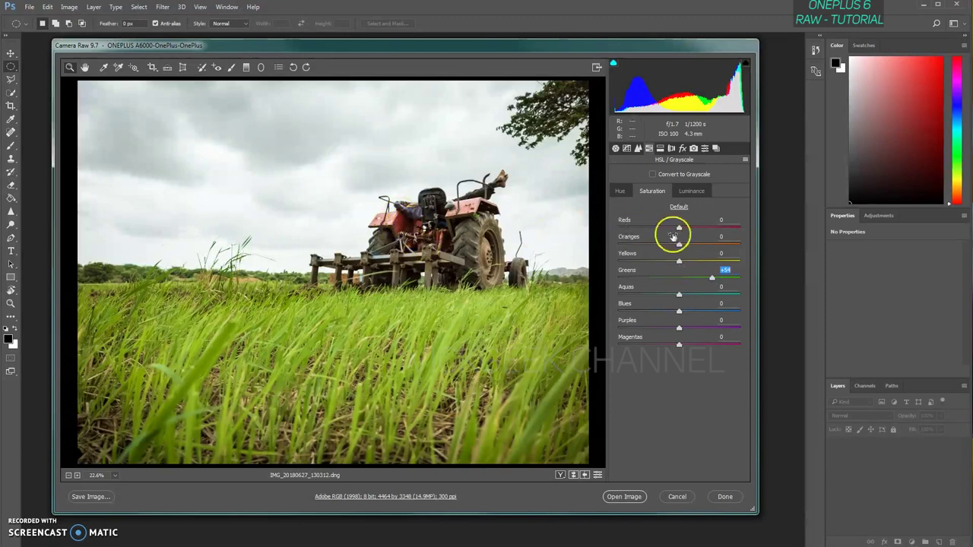
{"action": "left_click_drag", "start_coordinate": [679, 228], "coordinate": [689, 229]}
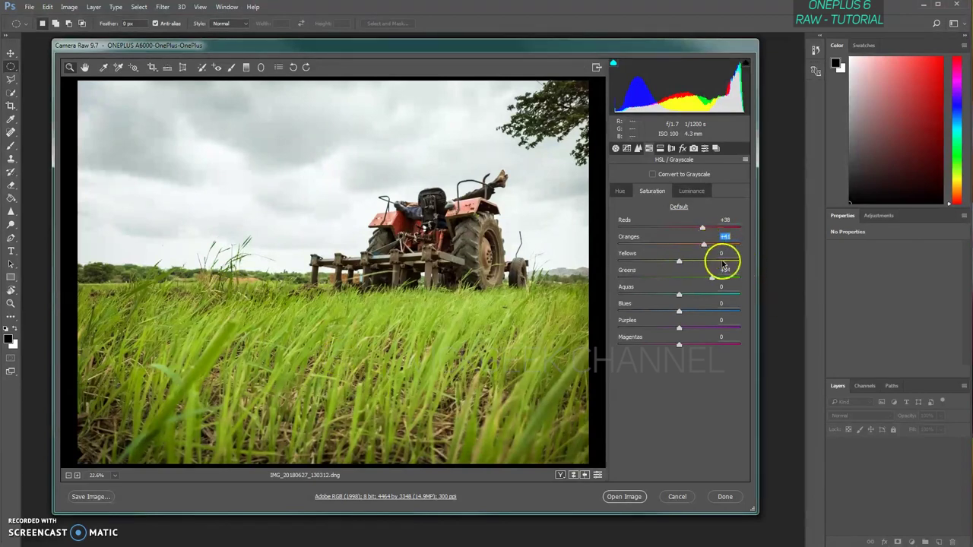
{"action": "left_click", "coordinate": [680, 313]}
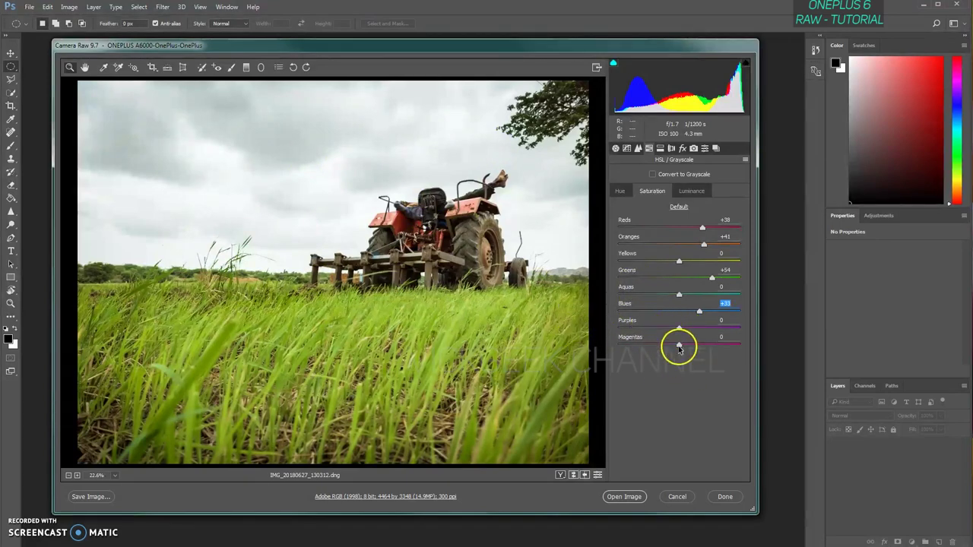
{"action": "left_click_drag", "start_coordinate": [679, 328], "coordinate": [666, 327]}
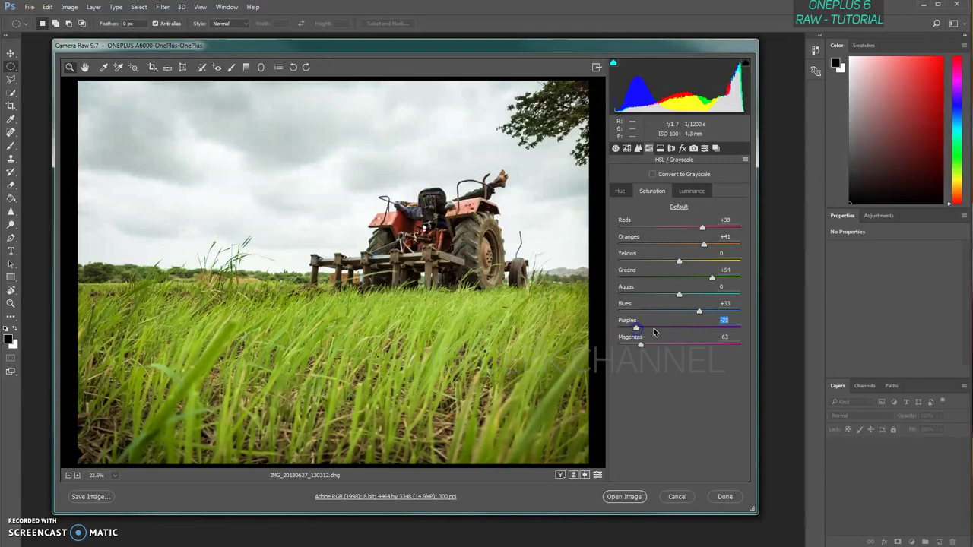
Darken the grass by setting the luminance of the greens to -12.
{"action": "left_click", "coordinate": [691, 191]}
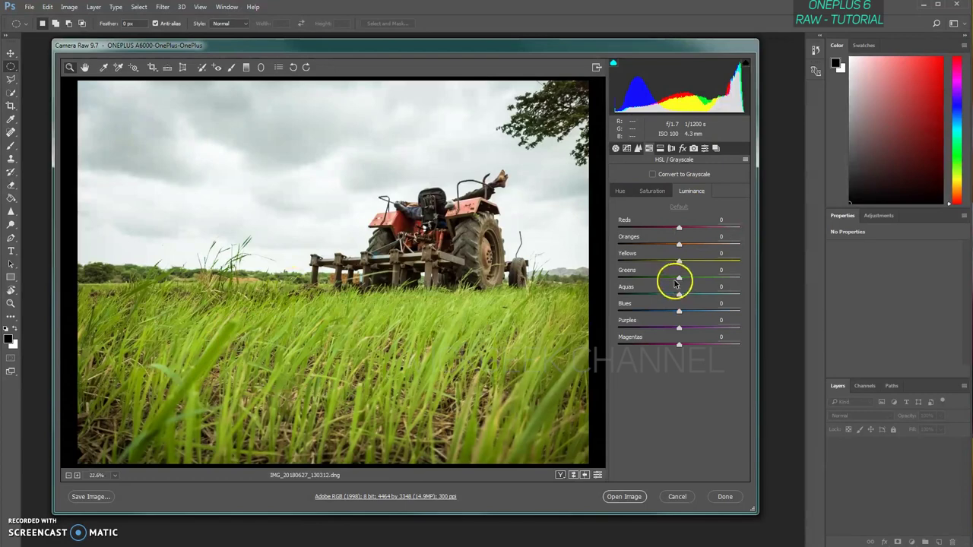
{"action": "mouse_move", "coordinate": [672, 280]}
{"action": "left_mouse_down"}
{"action": "mouse_move", "coordinate": [641, 279]}
{"action": "mouse_move", "coordinate": [715, 277]}
{"action": "mouse_move", "coordinate": [679, 283]}
{"action": "left_mouse_up"}
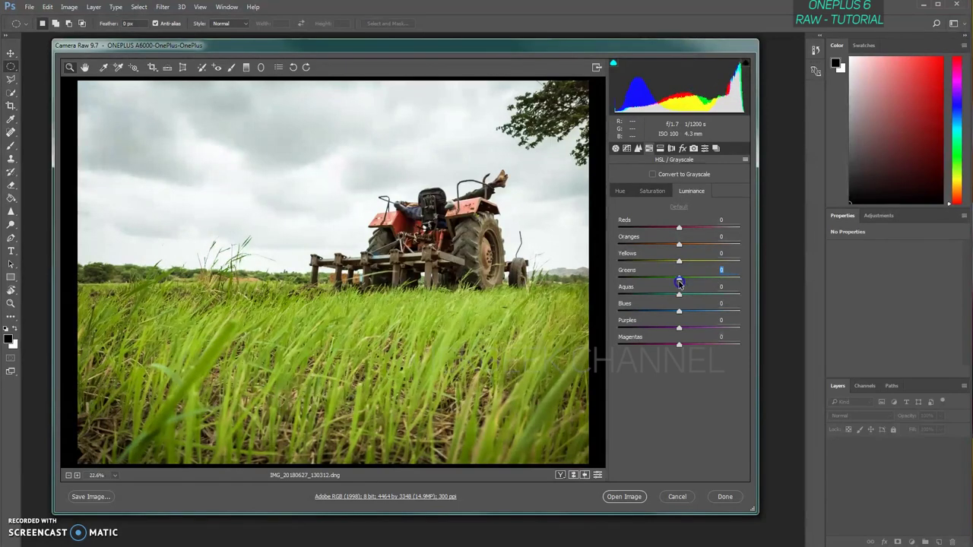
{"action": "left_click_drag", "start_coordinate": [682, 282], "coordinate": [665, 286]}
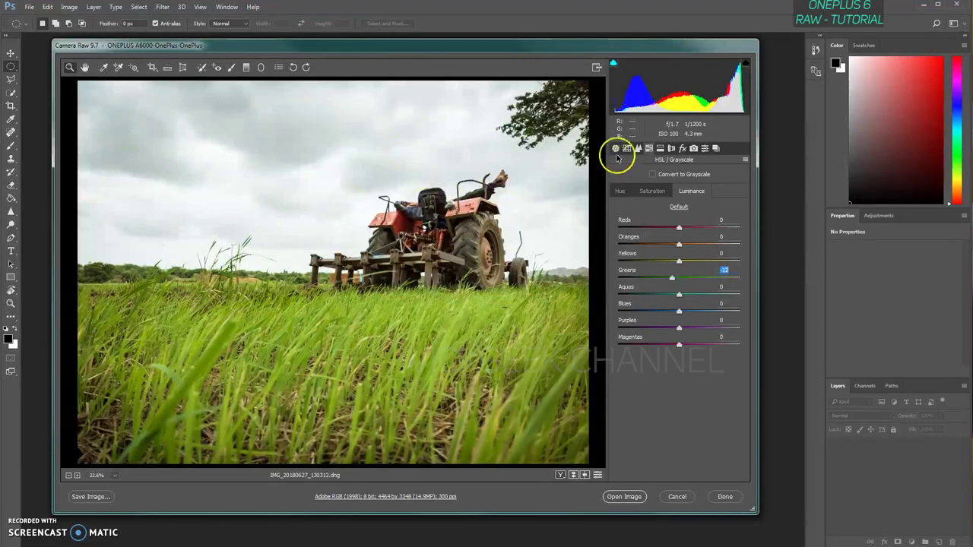
Enable chromatic aberration removal and set the purple defringe amount to 20.
{"action": "left_click", "coordinate": [661, 149]}
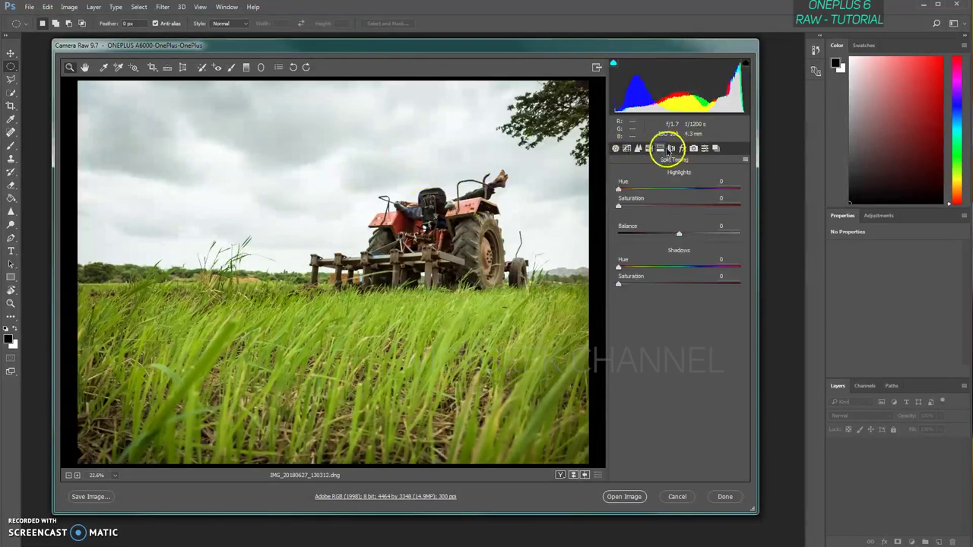
{"action": "left_click", "coordinate": [682, 149]}
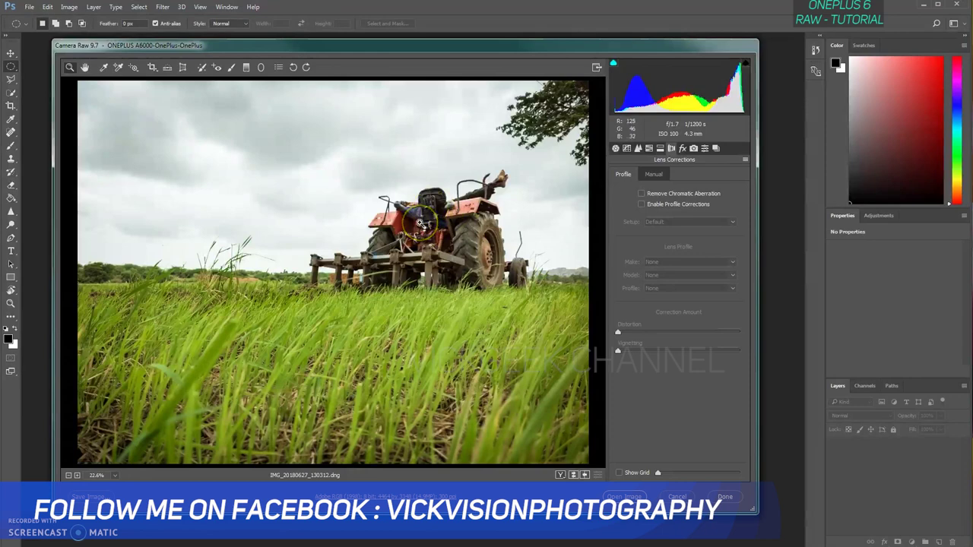
{"action": "left_click", "coordinate": [642, 195]}
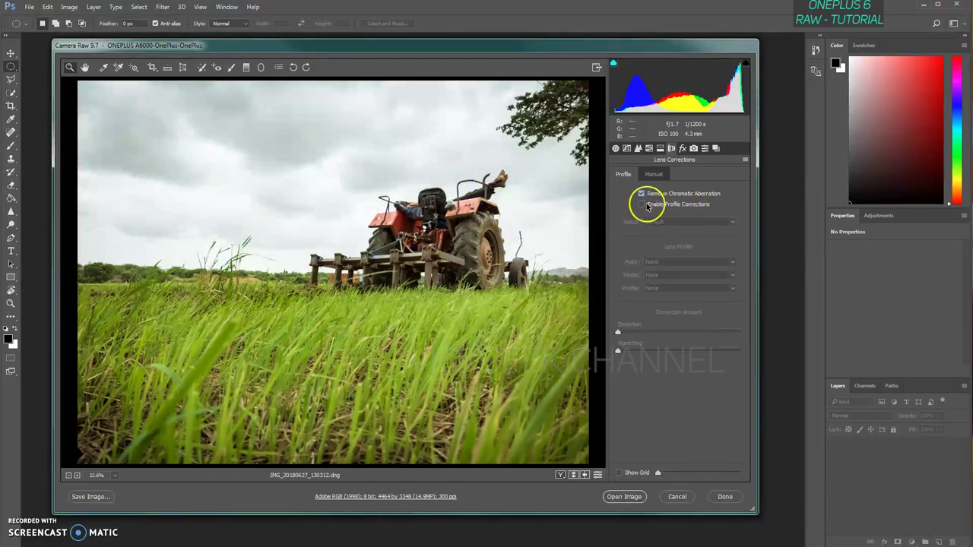
{"action": "left_click", "coordinate": [663, 174]}
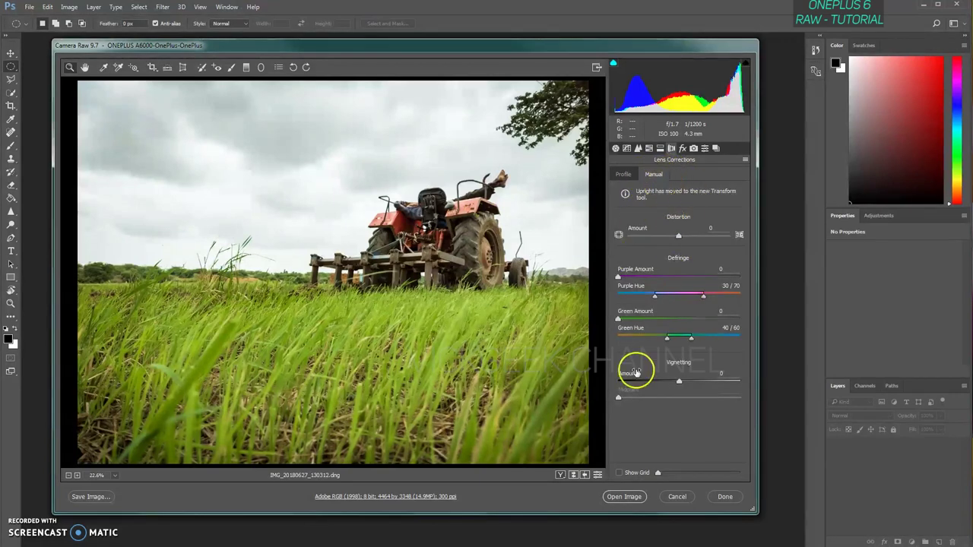
{"action": "left_click_drag", "start_coordinate": [618, 278], "coordinate": [739, 277]}
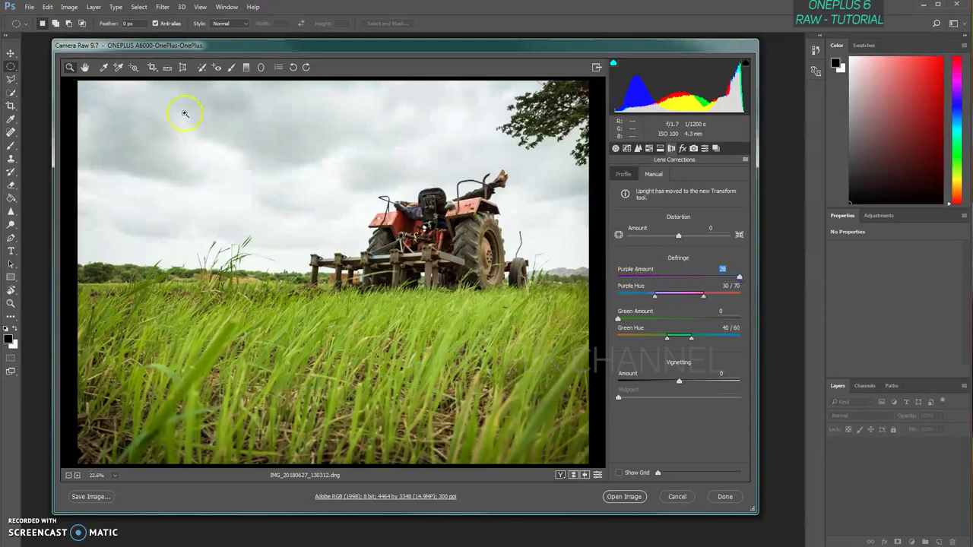
Inspect the tree branches and the tractor up close for colour fringing, ending on the whole photo.
{"action": "left_click_drag", "start_coordinate": [495, 133], "coordinate": [528, 118]}
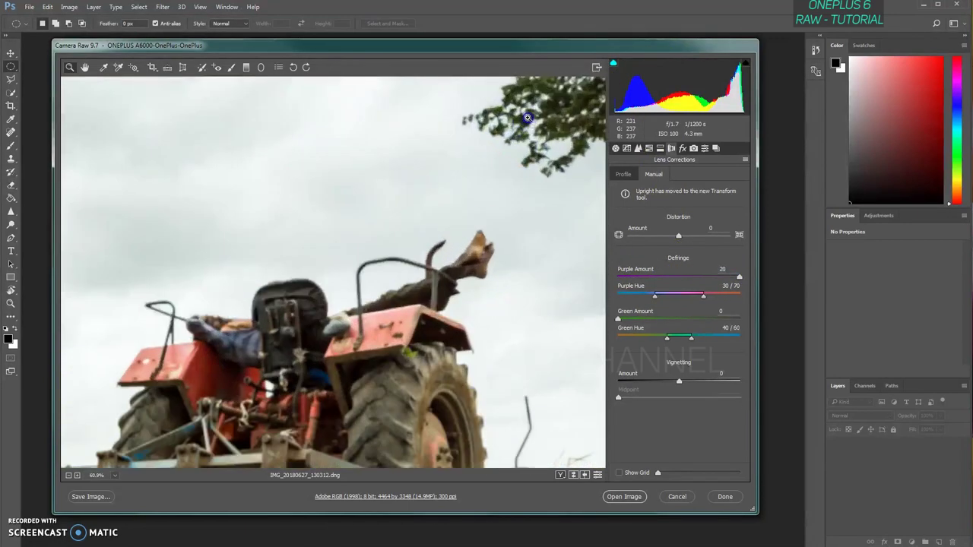
{"action": "left_click_drag", "start_coordinate": [400, 363], "coordinate": [444, 159]}
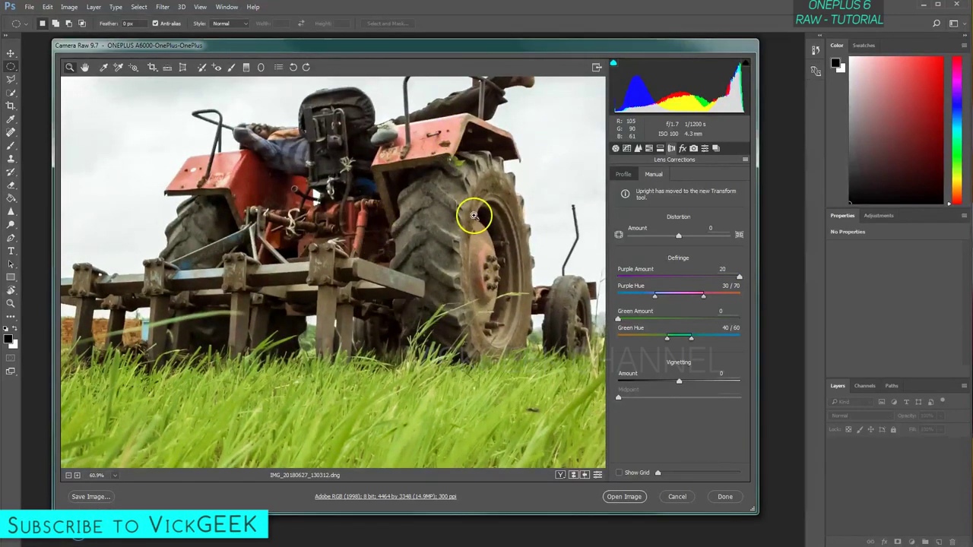
{"action": "left_click_drag", "start_coordinate": [481, 221], "coordinate": [545, 221]}
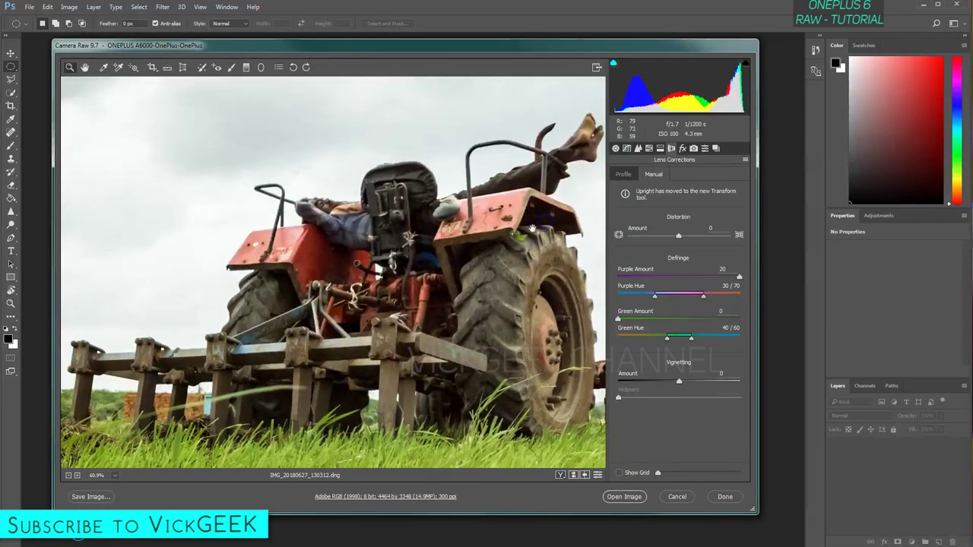
{"action": "right_click", "coordinate": [532, 228]}
{"action": "left_click", "coordinate": [486, 305]}
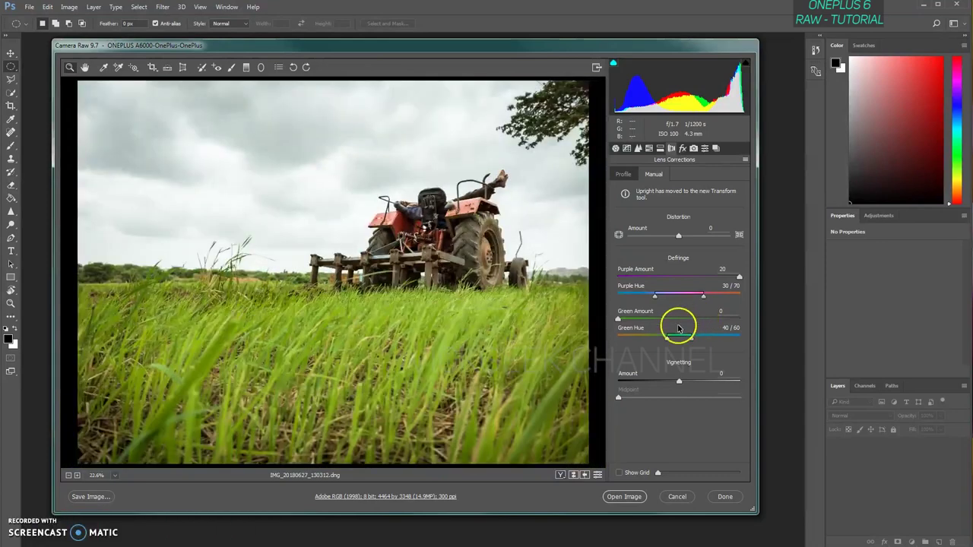
{"action": "left_click", "coordinate": [682, 149]}
{"action": "left_click", "coordinate": [694, 149]}
{"action": "left_click", "coordinate": [705, 149]}
{"action": "left_click", "coordinate": [616, 148]}
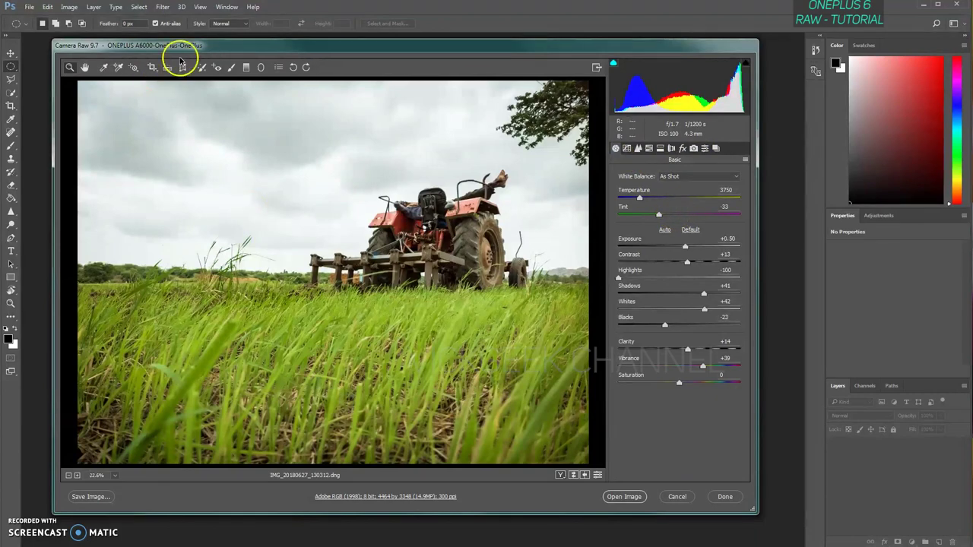
Add a graduated filter with only a temperature of -58, running from the upper sky down to just below the horizon.
{"action": "left_click", "coordinate": [247, 67]}
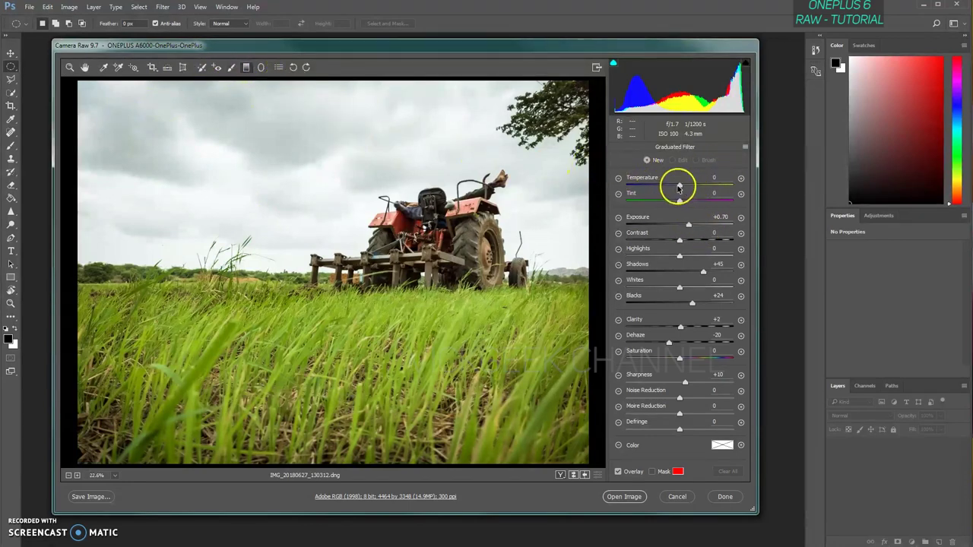
{"action": "left_click", "coordinate": [618, 178]}
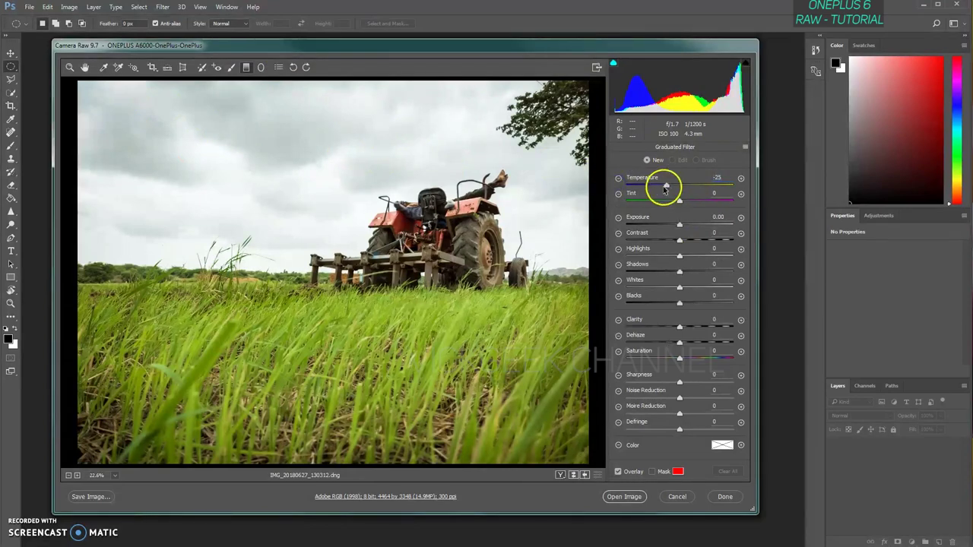
{"action": "left_click_drag", "start_coordinate": [333, 124], "coordinate": [336, 294]}
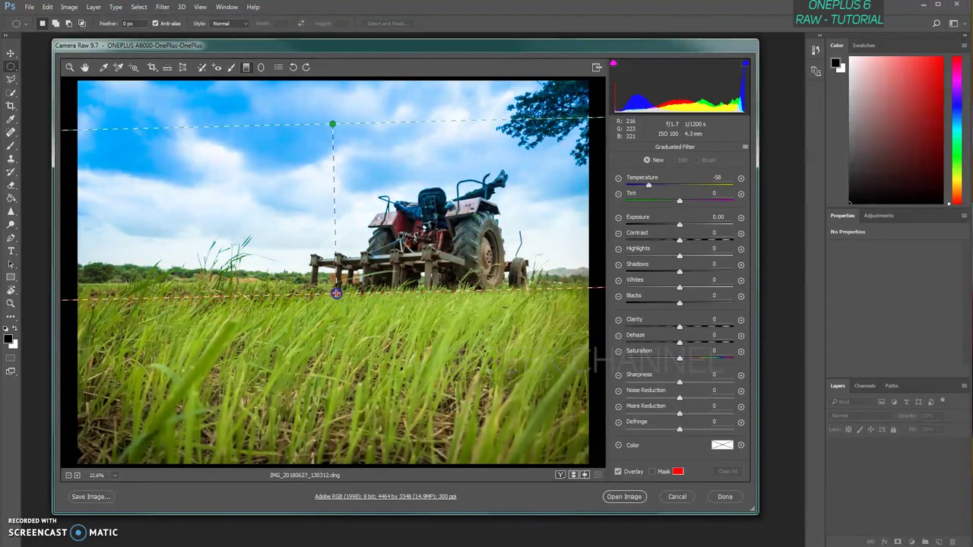
{"action": "mouse_move", "coordinate": [336, 293]}
{"action": "left_mouse_down"}
{"action": "mouse_move", "coordinate": [348, 344]}
{"action": "mouse_move", "coordinate": [337, 266]}
{"action": "mouse_move", "coordinate": [339, 299]}
{"action": "left_mouse_up"}
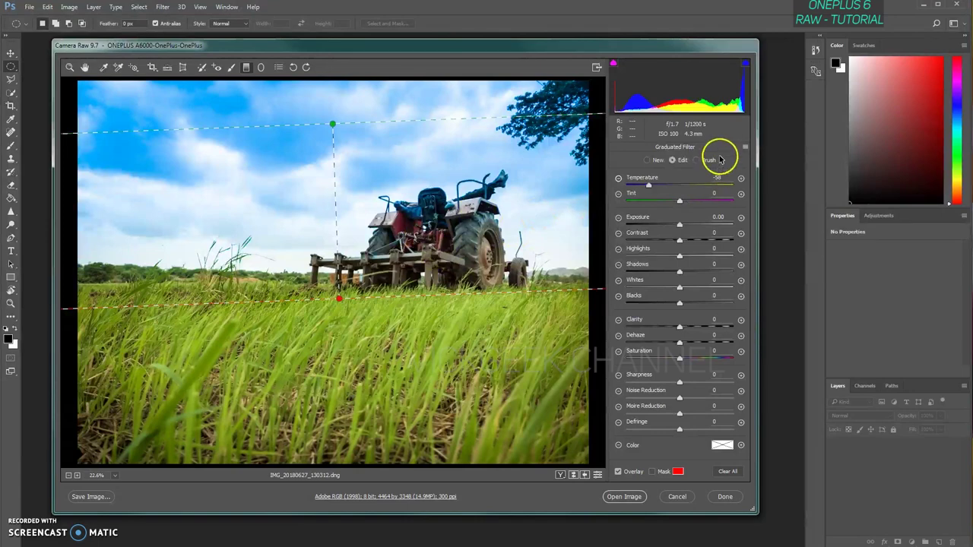
Erase the graduated filter from the tractor and the tree branches with a brush of feather 65 and flow 50, finishing at size 6.
{"action": "left_click", "coordinate": [696, 162]}
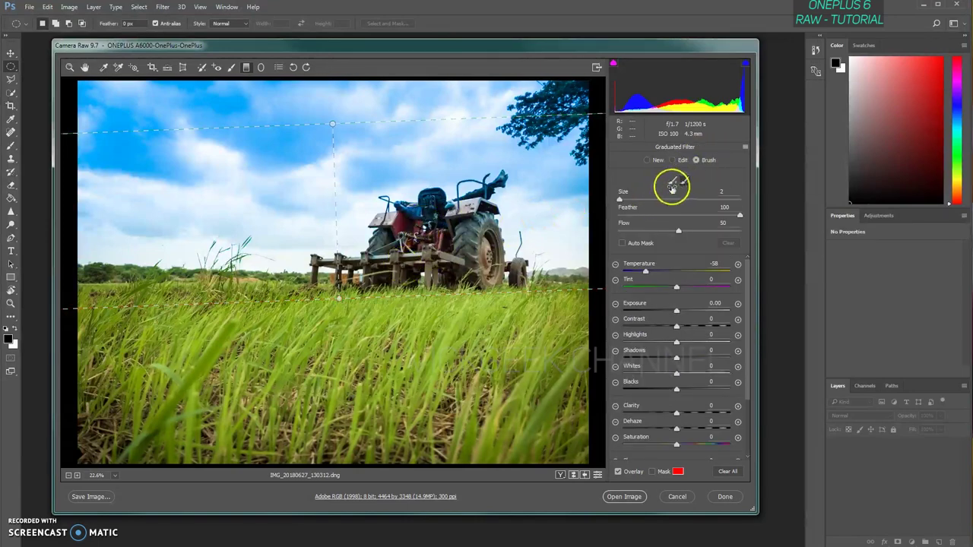
{"action": "left_click", "coordinate": [649, 202]}
{"action": "left_click_drag", "start_coordinate": [654, 215], "coordinate": [696, 216]}
{"action": "left_click", "coordinate": [671, 234]}
{"action": "mouse_move", "coordinate": [431, 253]}
{"action": "left_mouse_down"}
{"action": "mouse_move", "coordinate": [464, 220]}
{"action": "mouse_move", "coordinate": [403, 266]}
{"action": "mouse_move", "coordinate": [431, 253]}
{"action": "left_mouse_up"}
{"action": "left_click", "coordinate": [430, 217]}
{"action": "key", "text": "bracketleft"}
{"action": "key", "text": "bracketleft"}
{"action": "key", "text": "bracketleft"}
{"action": "left_click", "coordinate": [441, 214]}
{"action": "left_click_drag", "start_coordinate": [407, 215], "coordinate": [390, 210]}
{"action": "left_click", "coordinate": [378, 280]}
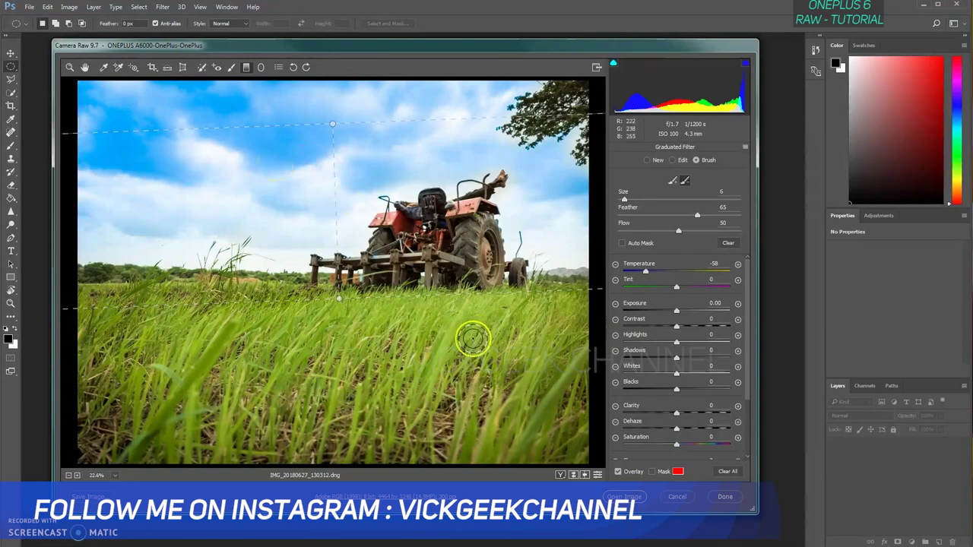
Compare the original photo with the edited version by switching between the before and after views.
{"action": "left_click", "coordinate": [575, 477]}
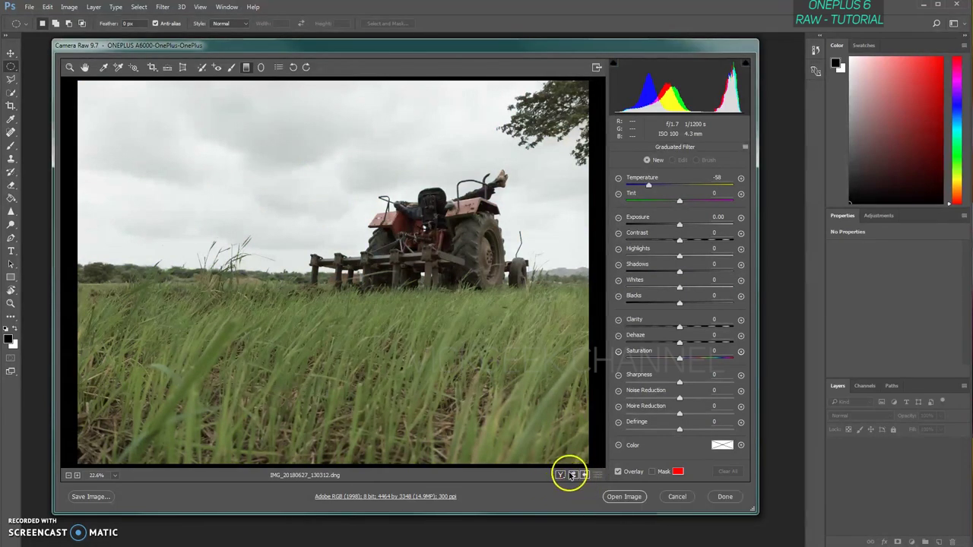
{"action": "left_click", "coordinate": [573, 475]}
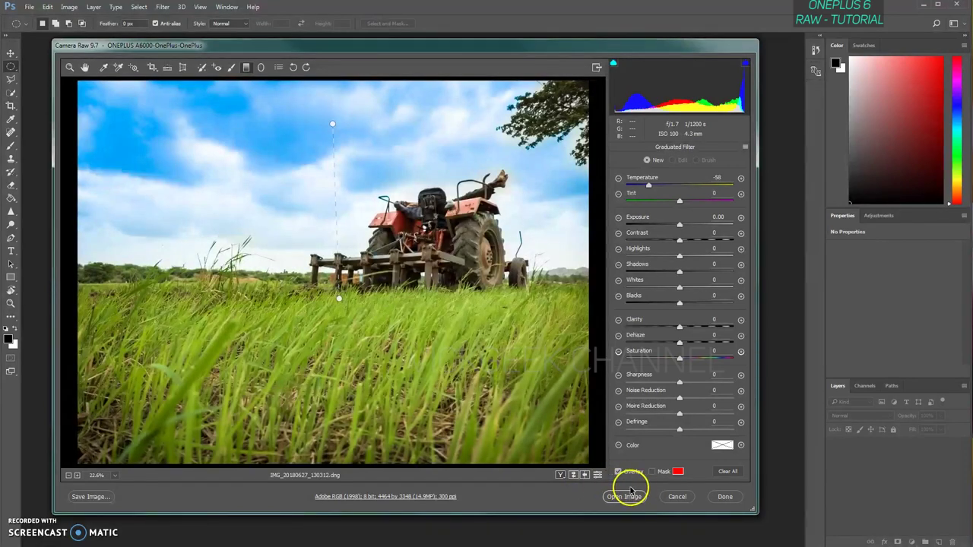
{"action": "left_click", "coordinate": [573, 475]}
{"action": "left_click", "coordinate": [573, 476]}
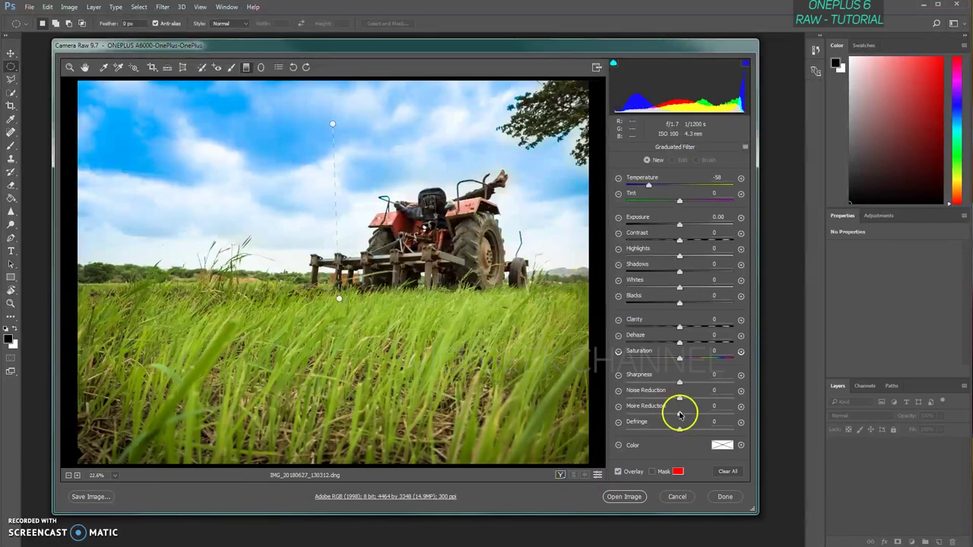
Open the developed photo in the main Photoshop workspace, float its document window and activate the Move tool.
{"action": "left_click", "coordinate": [622, 497]}
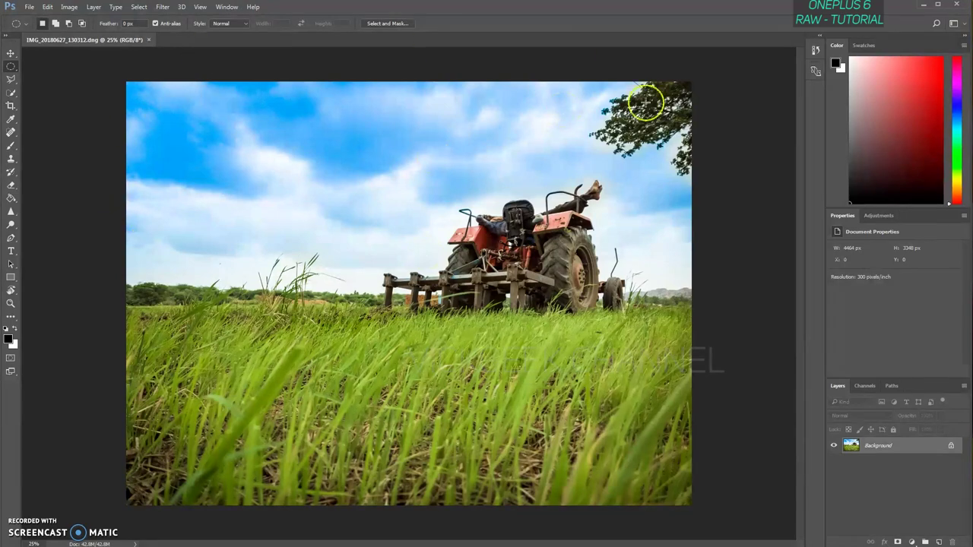
{"action": "left_click_drag", "start_coordinate": [52, 46], "coordinate": [39, 47]}
{"action": "left_click", "coordinate": [10, 53]}
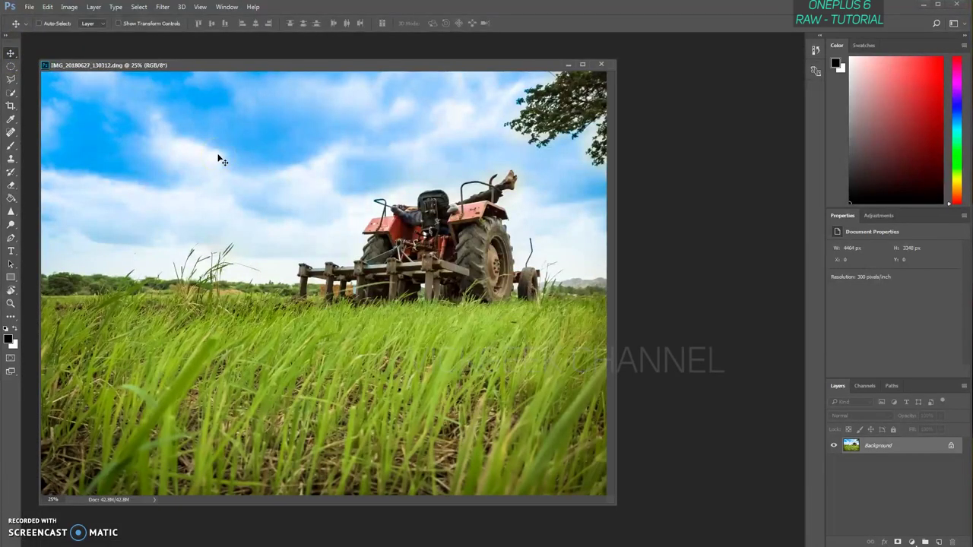
Save the photo as a JPEG copy in the Musical Fountain and more folder, entering "copy 1" for the file name.
{"action": "left_click", "coordinate": [28, 7]}
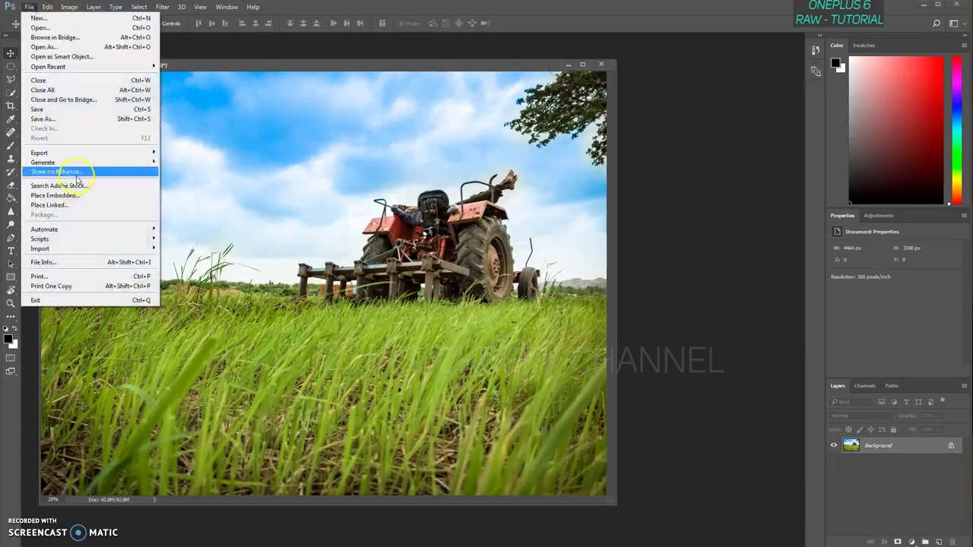
{"action": "left_click", "coordinate": [56, 120]}
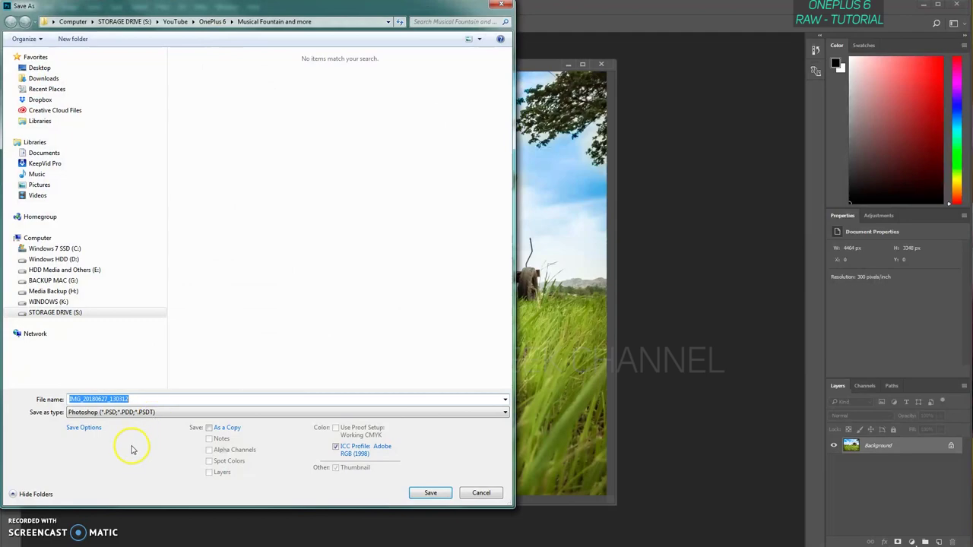
{"action": "left_click", "coordinate": [91, 415]}
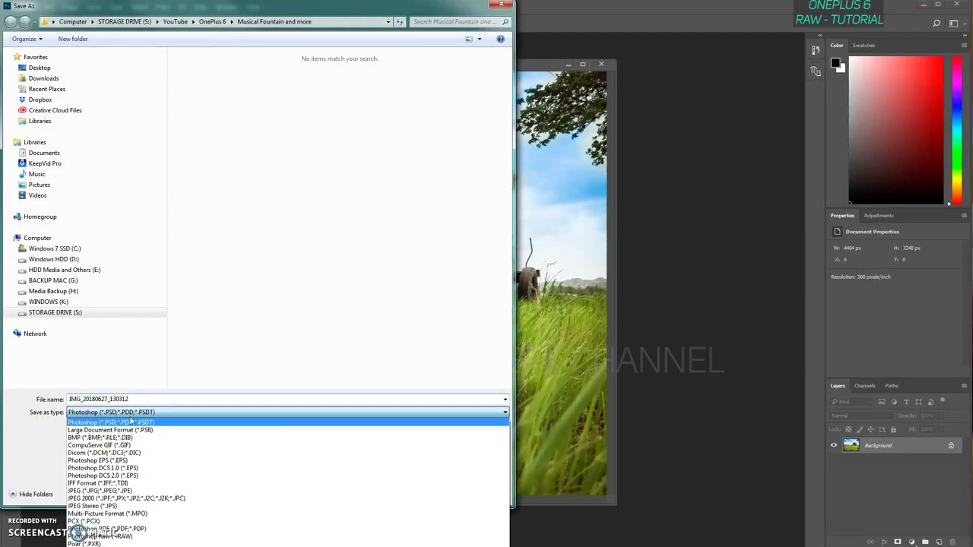
{"action": "left_click", "coordinate": [101, 488]}
{"action": "left_click", "coordinate": [81, 403]}
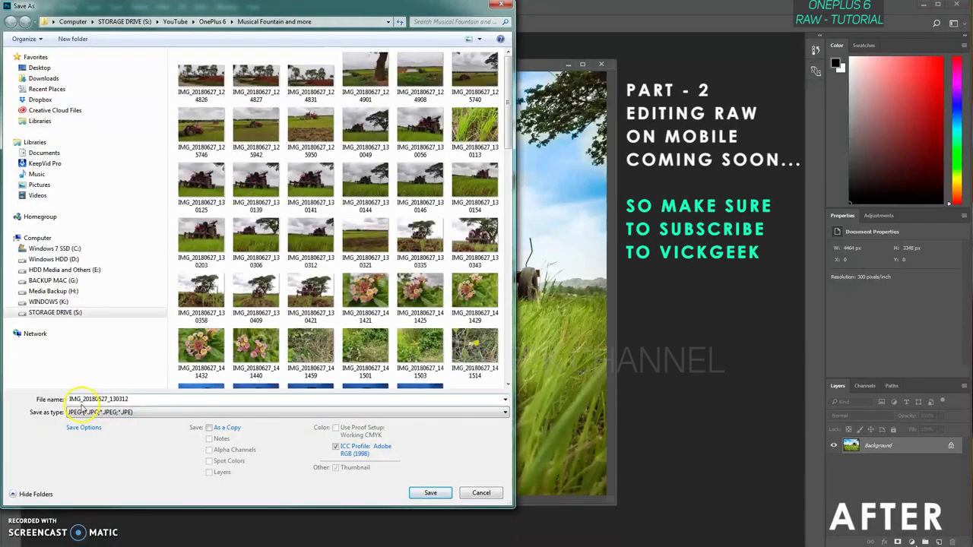
{"action": "double_click", "coordinate": [163, 403]}
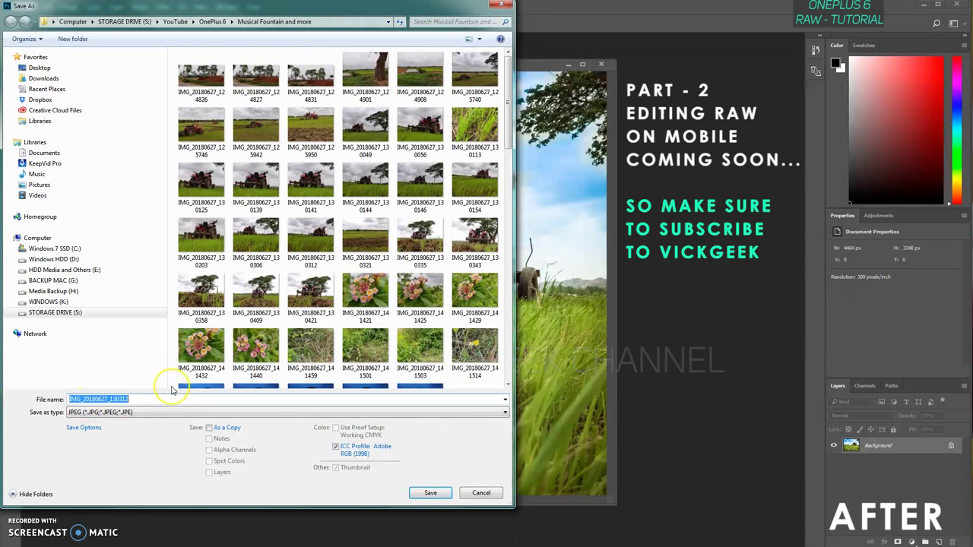
{"action": "type", "text": "copy 1"}
{"action": "left_click", "coordinate": [212, 428]}
{"action": "left_click", "coordinate": [426, 489]}
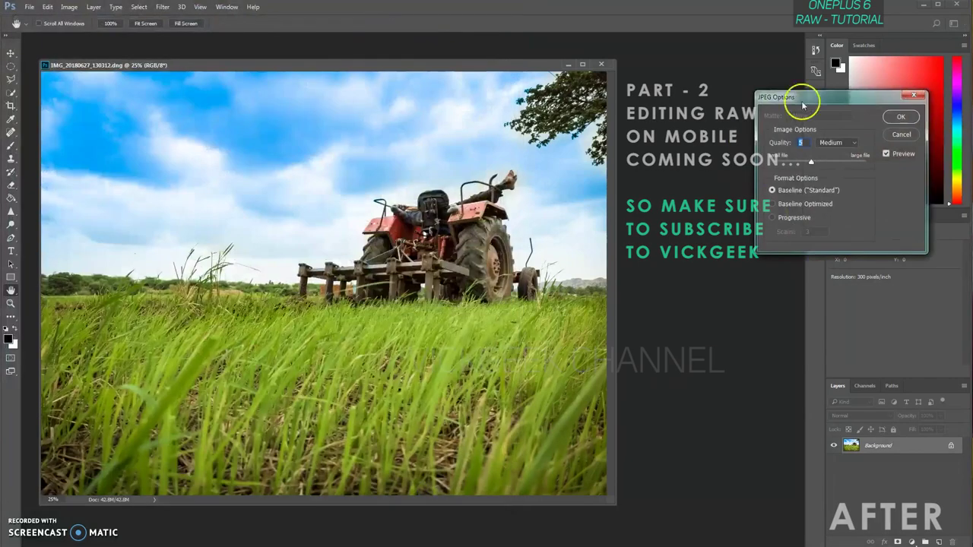
Set the JPEG quality to 11 (Maximum) with the Baseline ("Standard") format and complete the export.
{"action": "left_click_drag", "start_coordinate": [859, 108], "coordinate": [358, 110]}
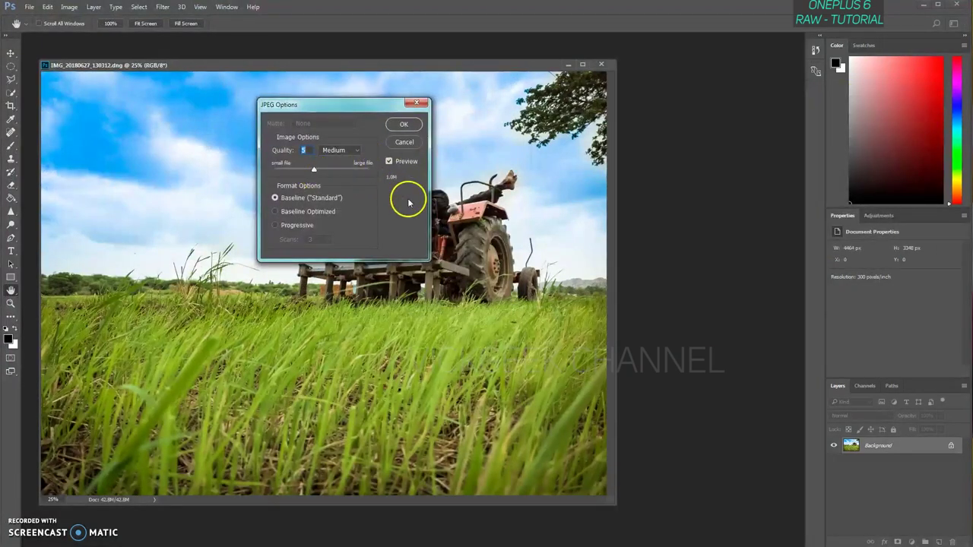
{"action": "left_click", "coordinate": [346, 150]}
{"action": "left_click", "coordinate": [347, 179]}
{"action": "left_click_drag", "start_coordinate": [352, 175], "coordinate": [383, 172]}
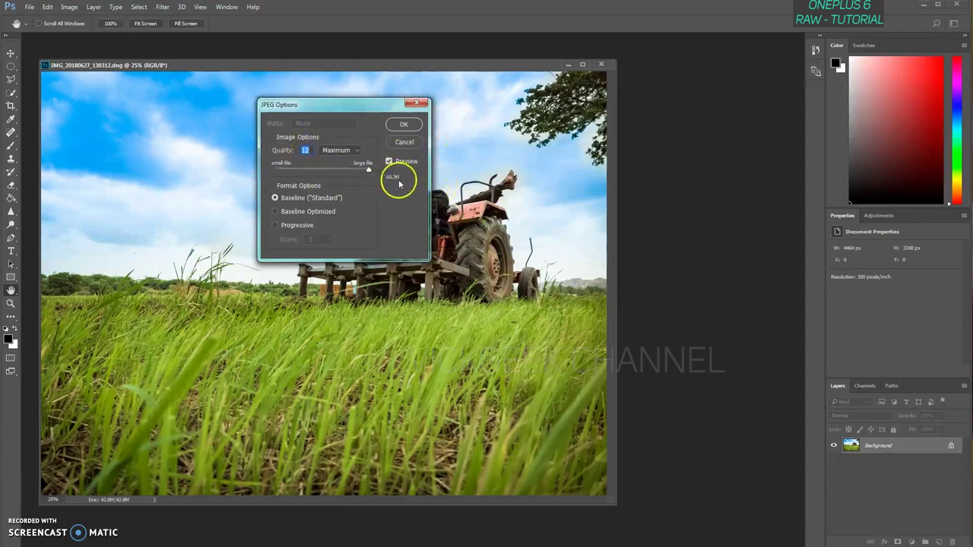
{"action": "left_click_drag", "start_coordinate": [367, 170], "coordinate": [360, 171]}
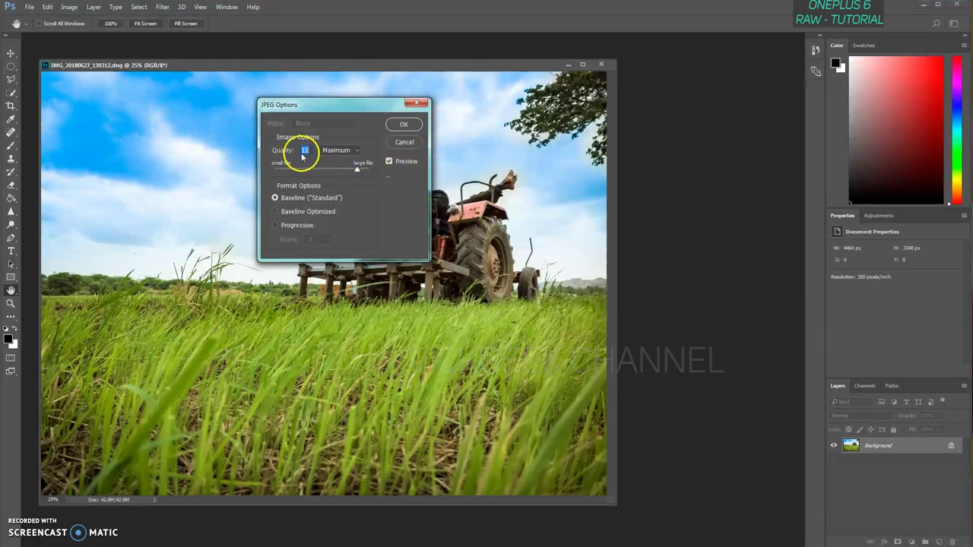
{"action": "left_click", "coordinate": [407, 125]}
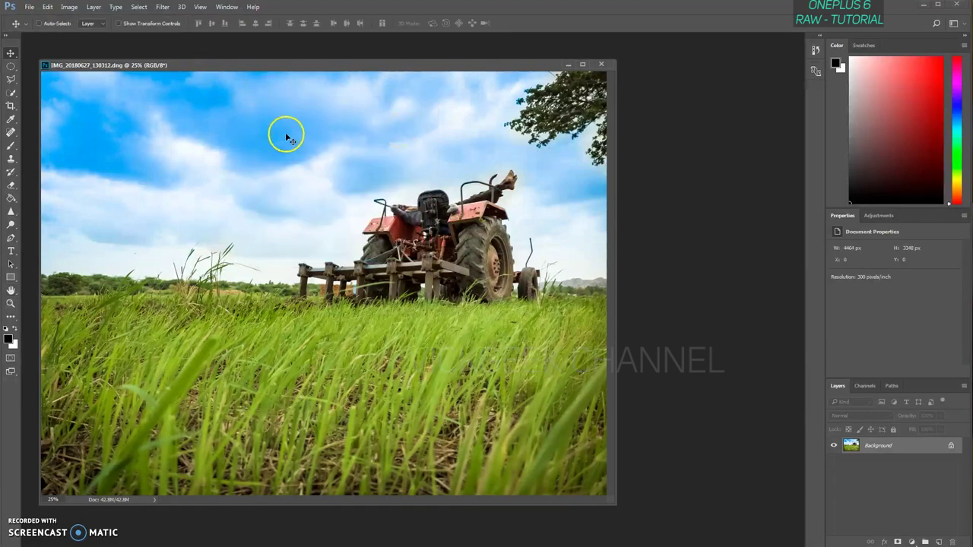